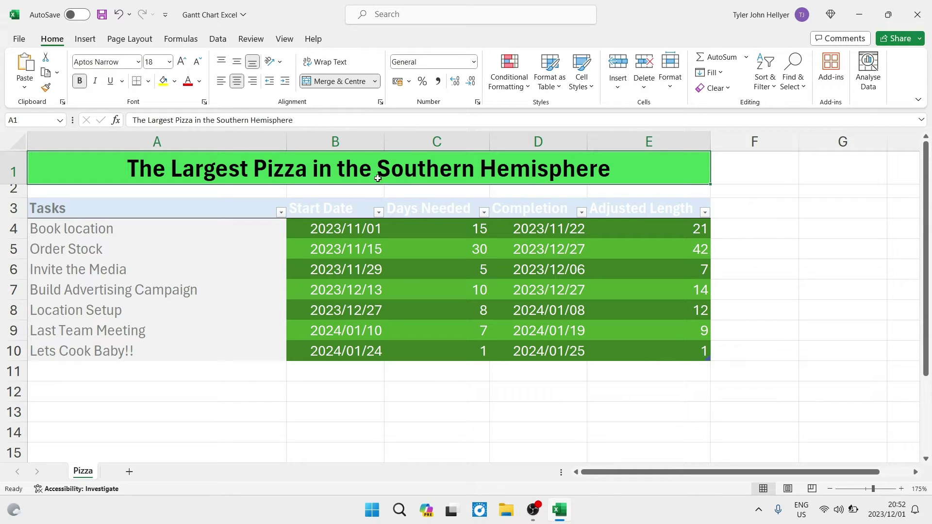
# Step: Examine the sheet title, the Tasks heading and the date, duration, completion and adjusted length cells for the Book location task
pyautogui.click(114, 210)
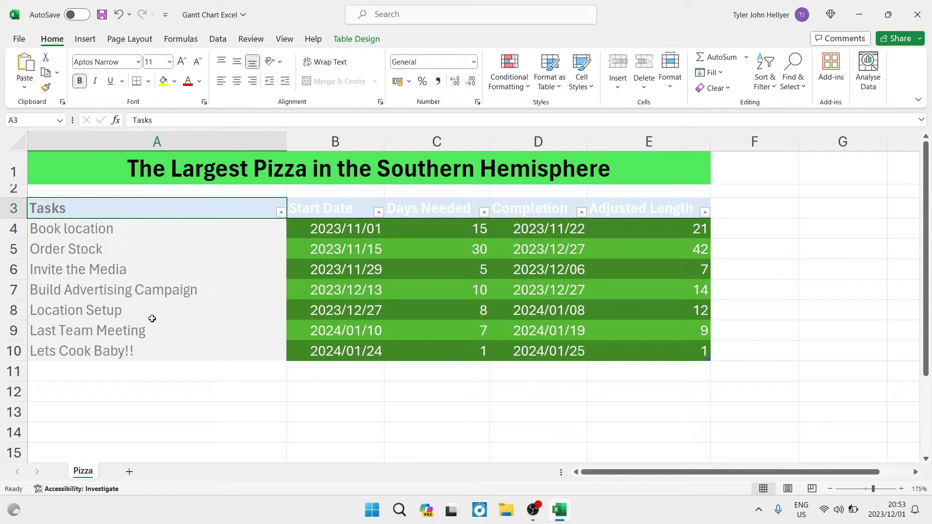
pyautogui.click(112, 163)
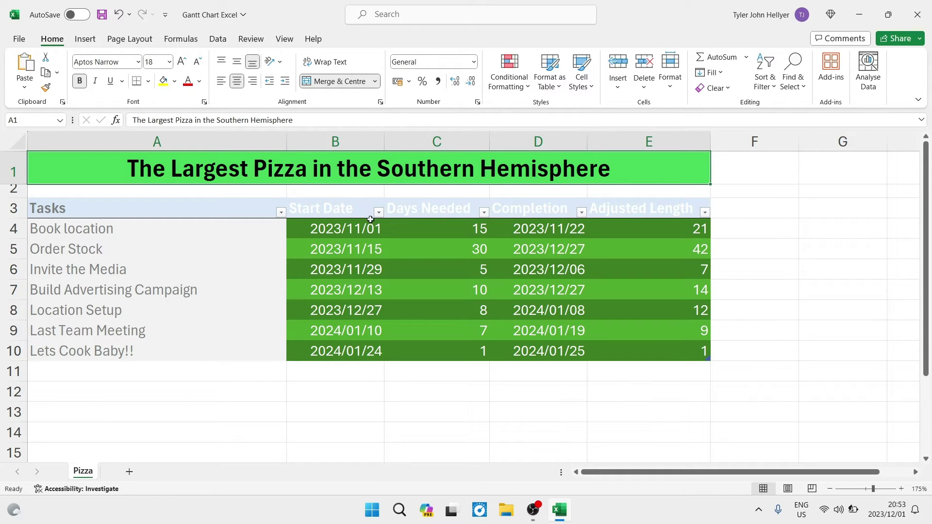
pyautogui.click(333, 232)
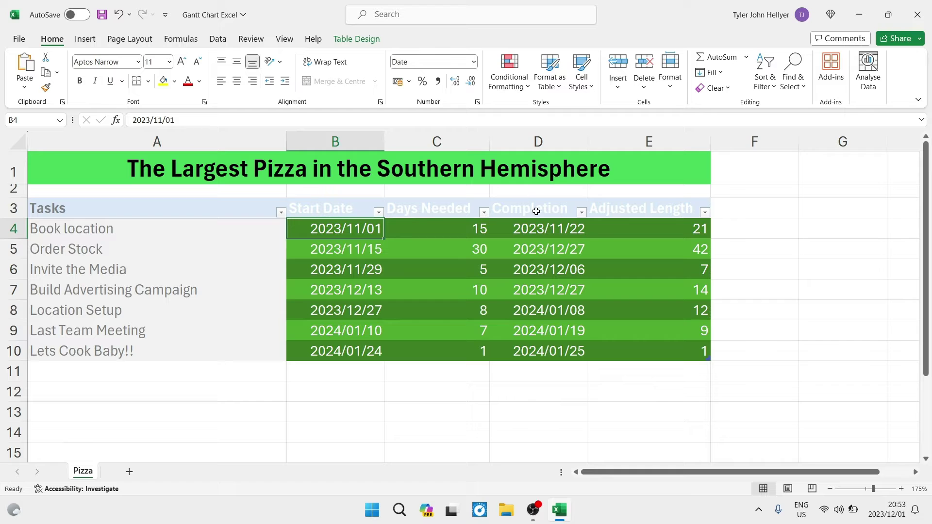
pyautogui.click(540, 231)
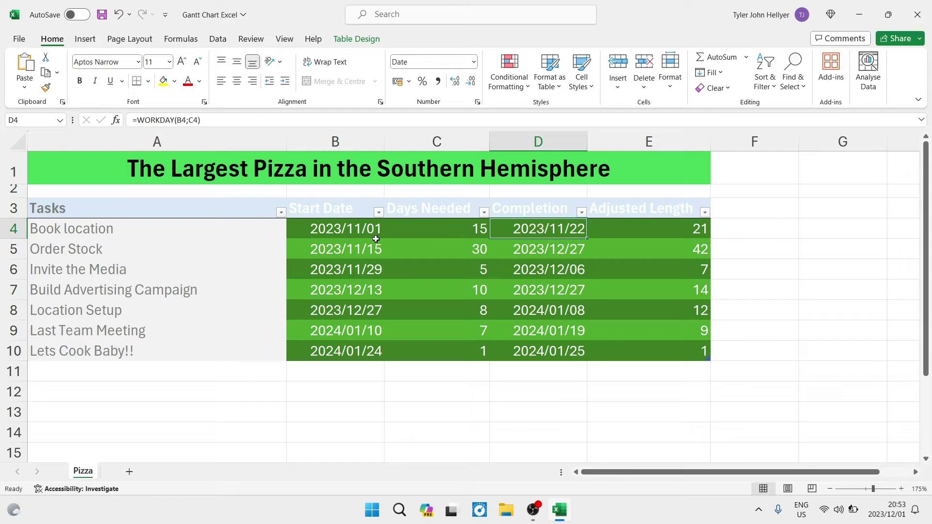
pyautogui.click(360, 233)
pyautogui.click(539, 231)
pyautogui.click(634, 232)
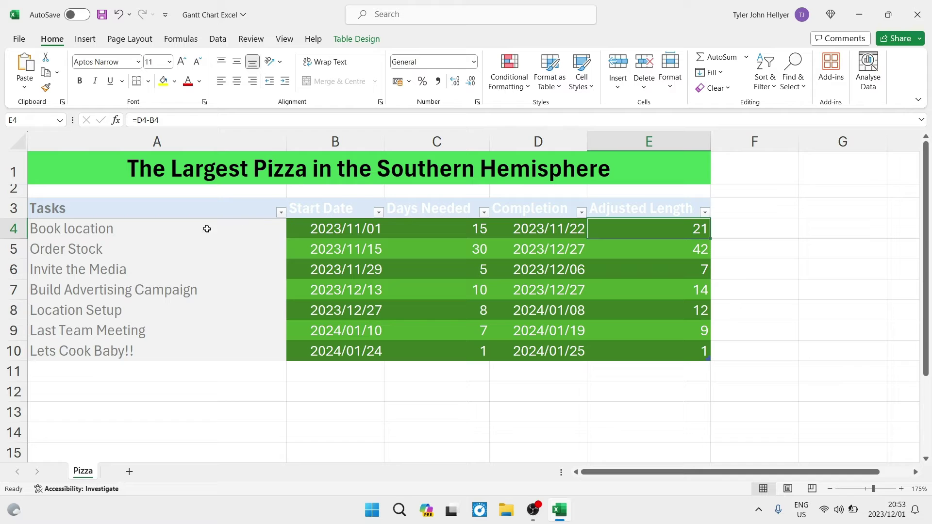
pyautogui.click(443, 231)
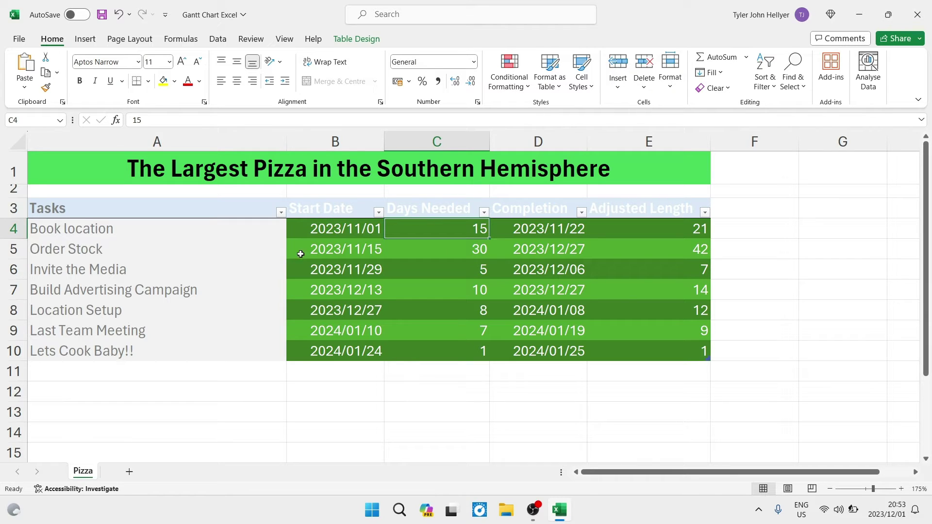
# Step: Examine the start dates of the remaining tasks from Order Stock down to Lets Cook Baby!!
pyautogui.click(333, 247)
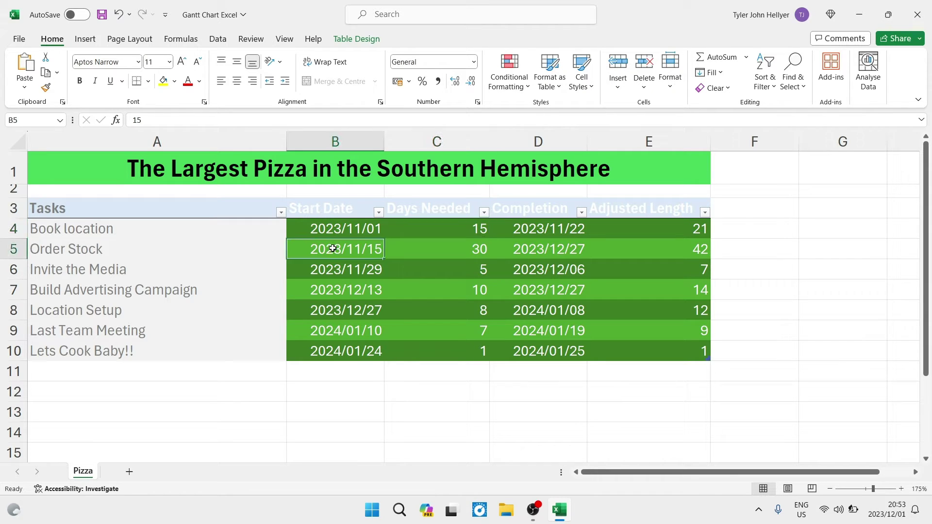
pyautogui.click(343, 276)
pyautogui.click(344, 295)
pyautogui.click(345, 312)
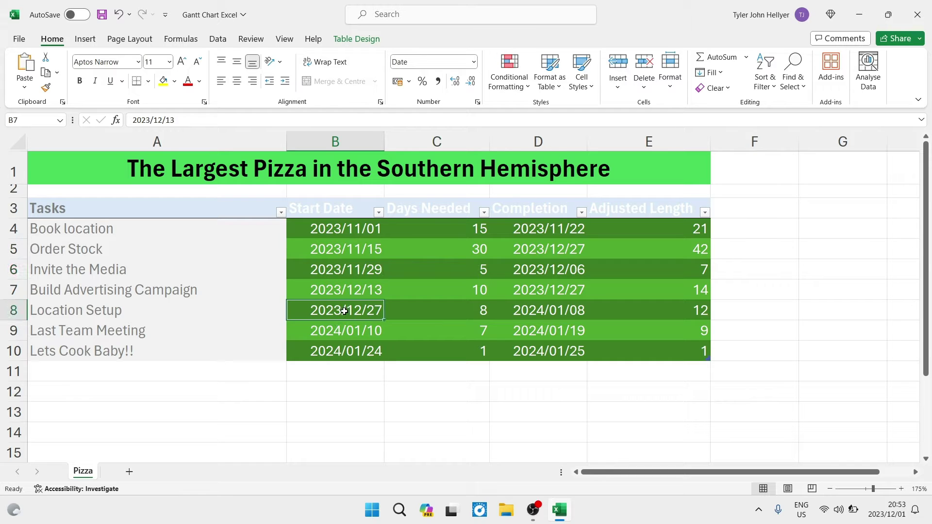
pyautogui.click(349, 334)
pyautogui.click(350, 351)
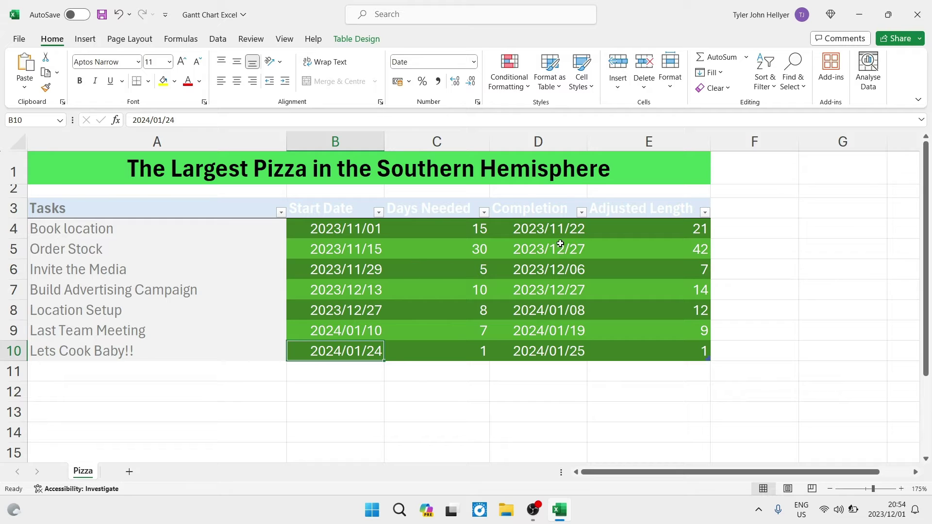
# Step: Examine the WORKDAY formula in D4 and its Start_date and Days function arguments
pyautogui.click(531, 230)
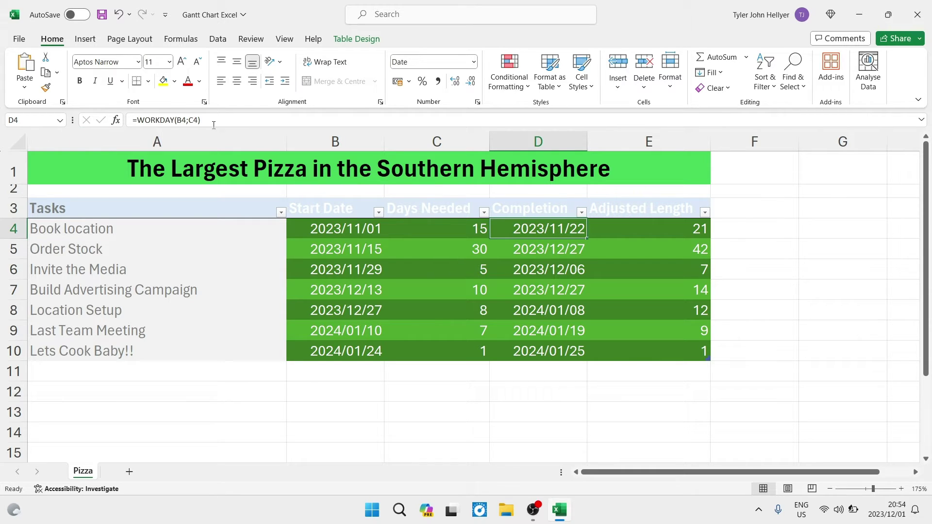
pyautogui.moveTo(202, 121)
pyautogui.mouseDown()
pyautogui.moveTo(135, 121)
pyautogui.moveTo(198, 121)
pyautogui.mouseUp()
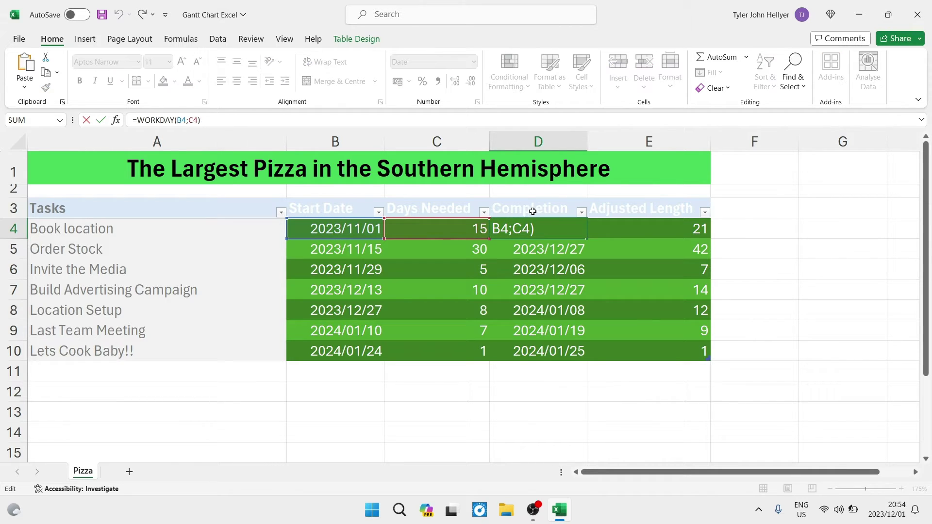
pyautogui.click(500, 229)
pyautogui.click(499, 392)
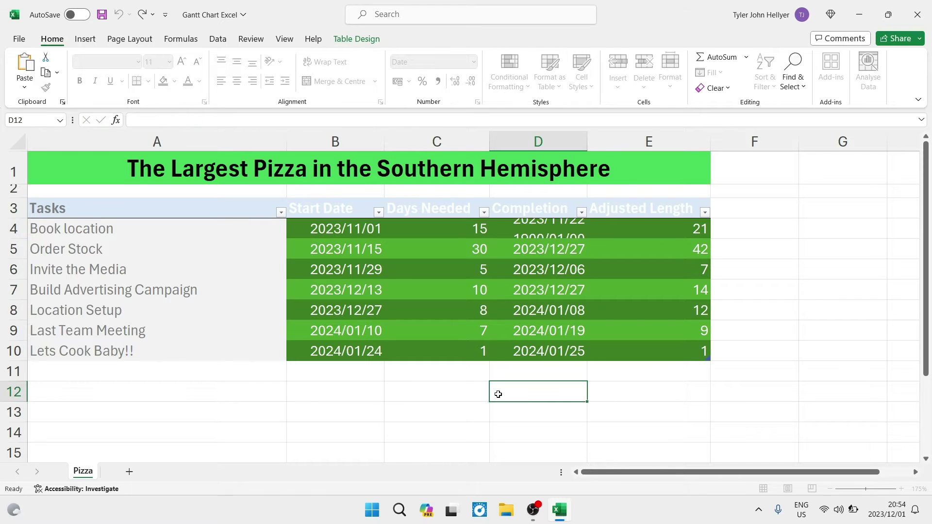
pyautogui.click(525, 231)
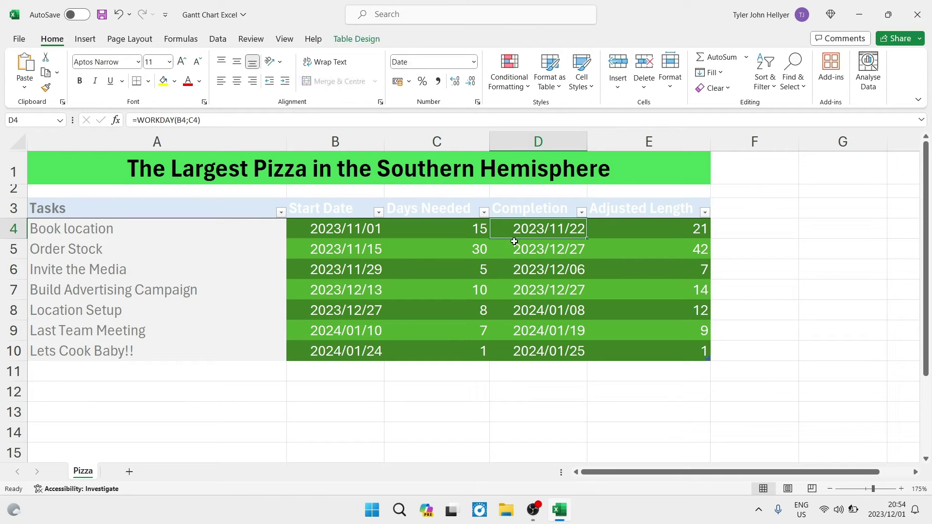
pyautogui.click(116, 120)
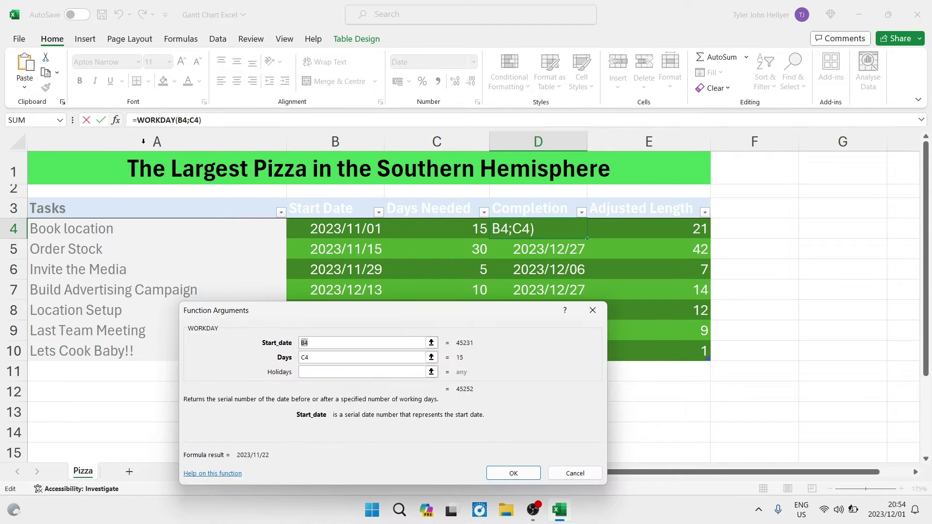
pyautogui.moveTo(365, 314); pyautogui.dragTo(308, 305)
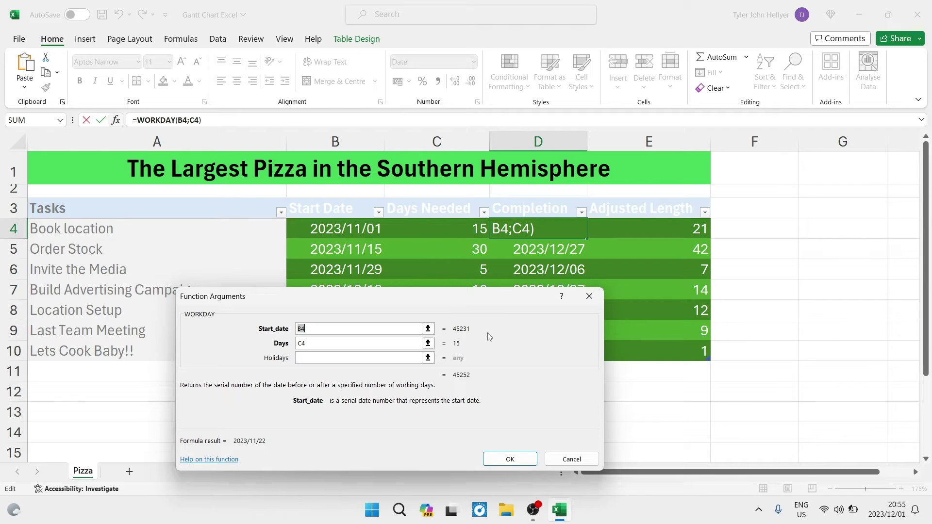
pyautogui.click(510, 459)
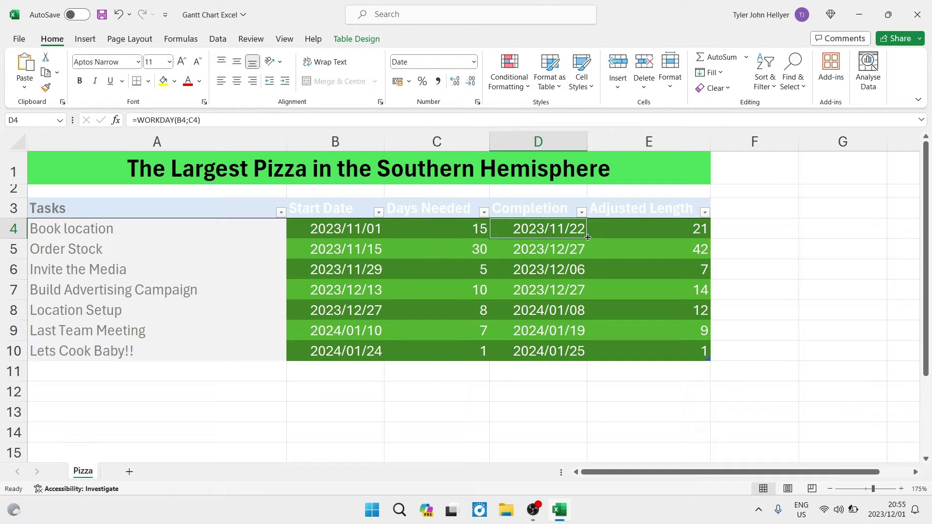
# Step: Fill the WORKDAY formula from D4 down the Completion column to D10
pyautogui.moveTo(586, 237); pyautogui.dragTo(585, 354)
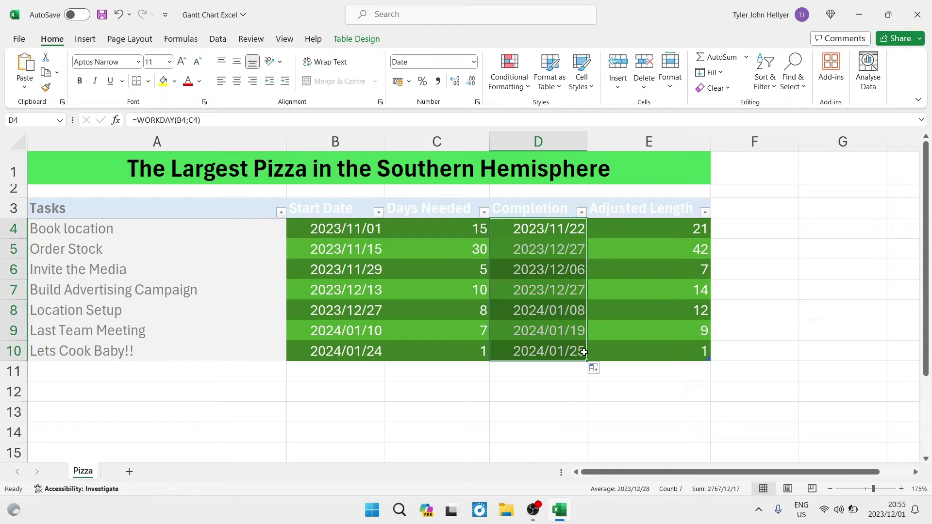
pyautogui.click(528, 229)
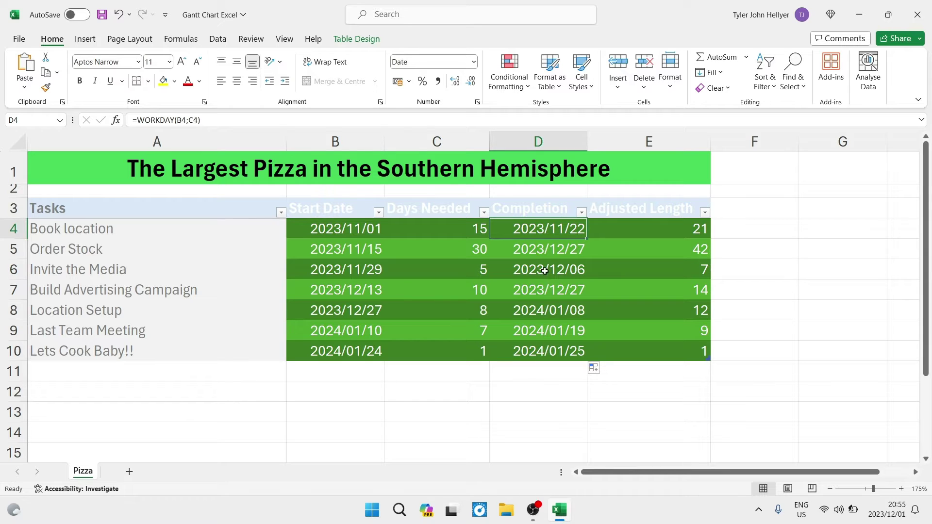
pyautogui.moveTo(670, 234); pyautogui.dragTo(595, 231)
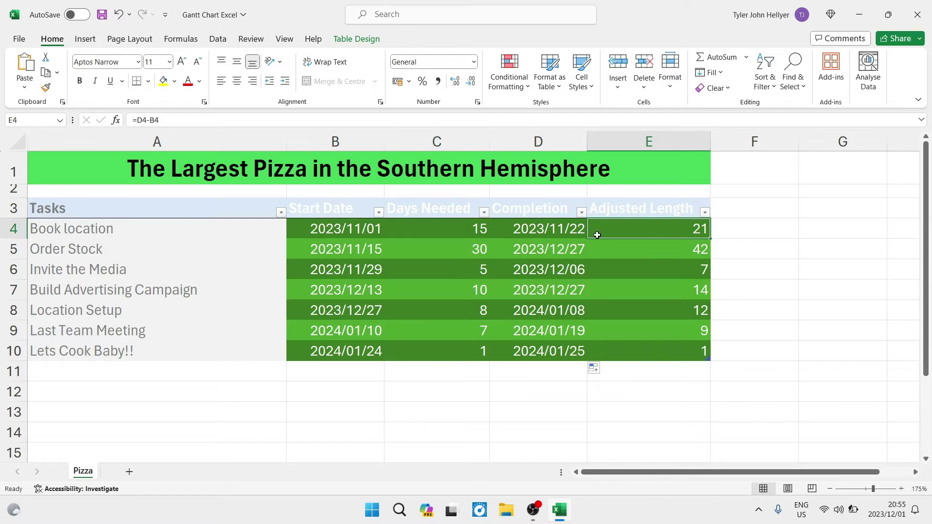
pyautogui.moveTo(527, 227); pyautogui.dragTo(539, 350)
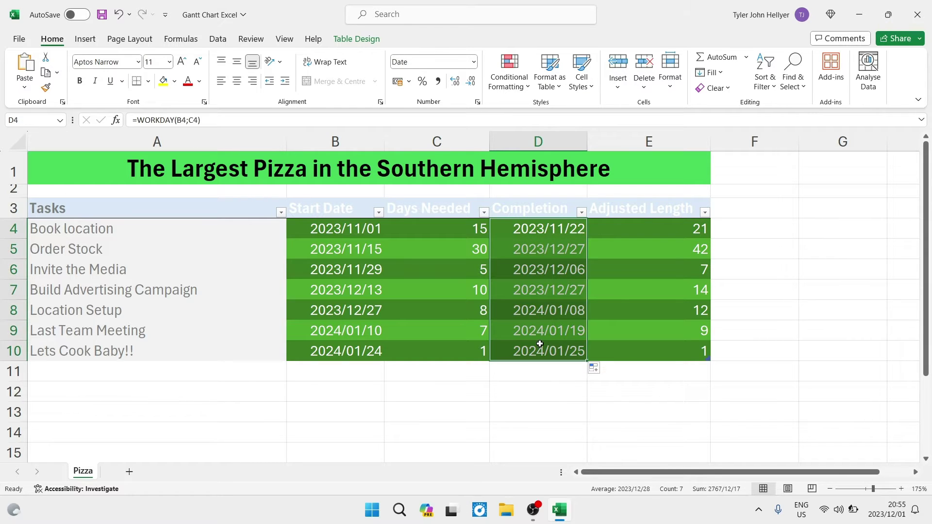
pyautogui.click(485, 392)
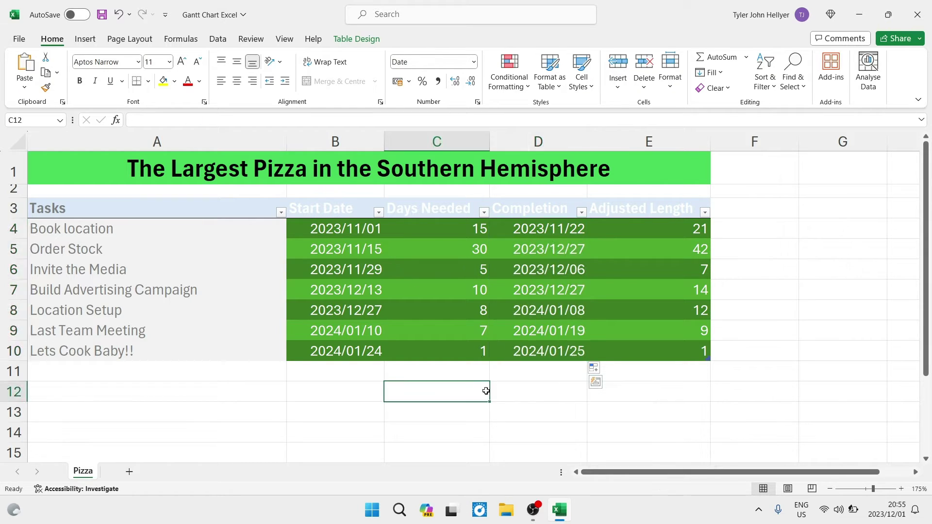
pyautogui.click(516, 233)
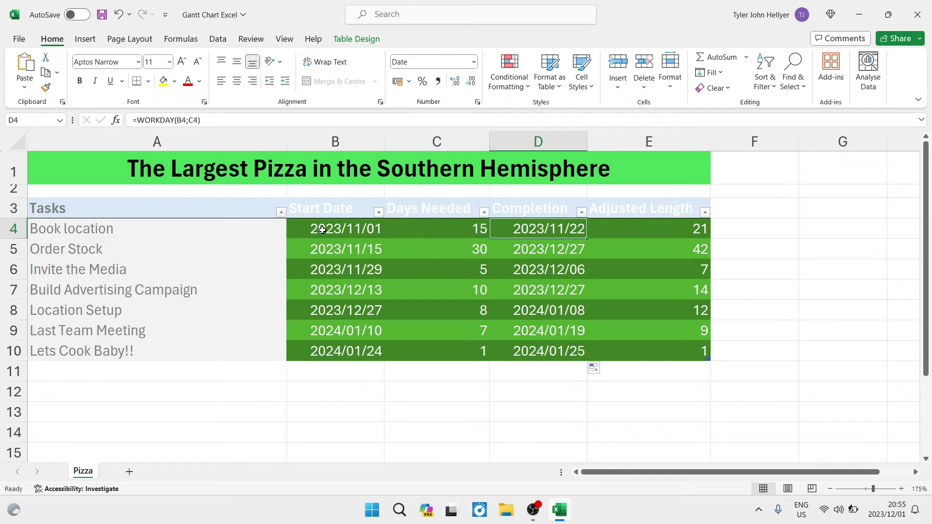
# Step: Format the Start Date values in B4:B10 with the General number format
pyautogui.moveTo(315, 228); pyautogui.dragTo(317, 351)
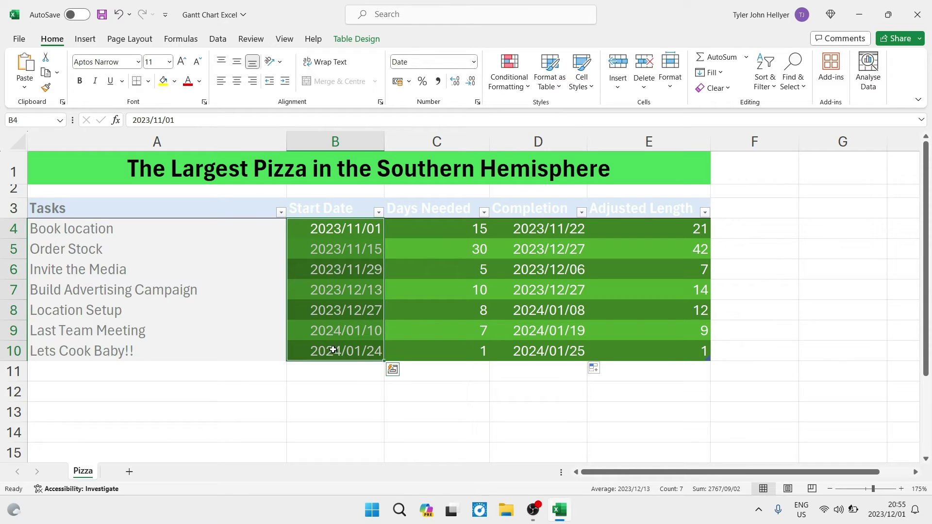
pyautogui.rightClick(328, 248)
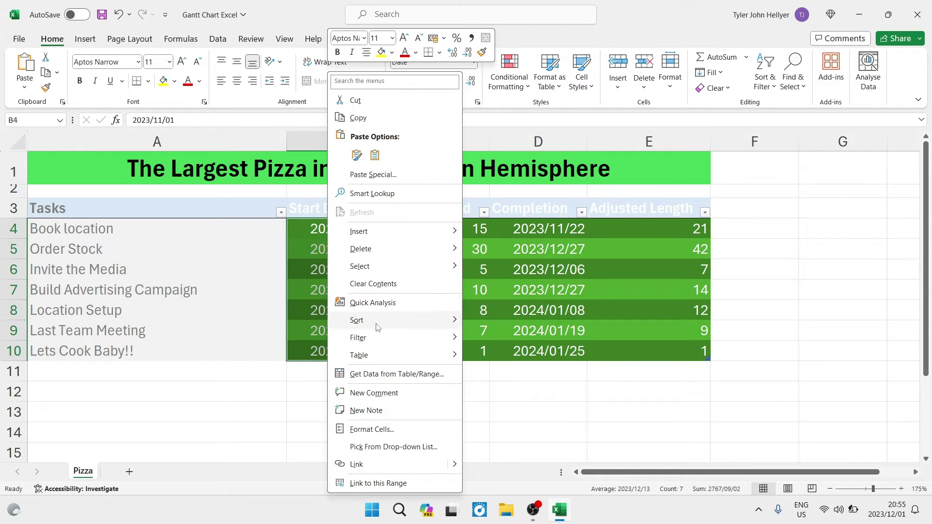
pyautogui.click(386, 427)
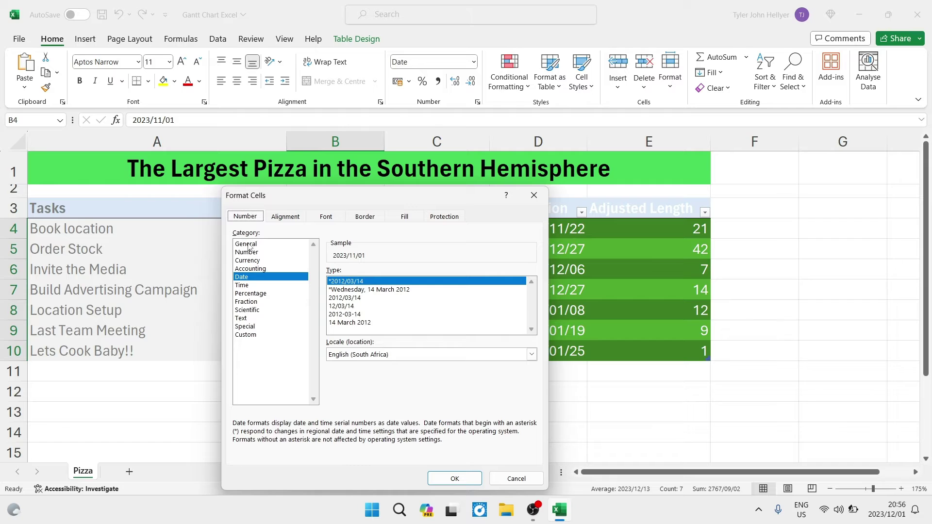
pyautogui.click(249, 244)
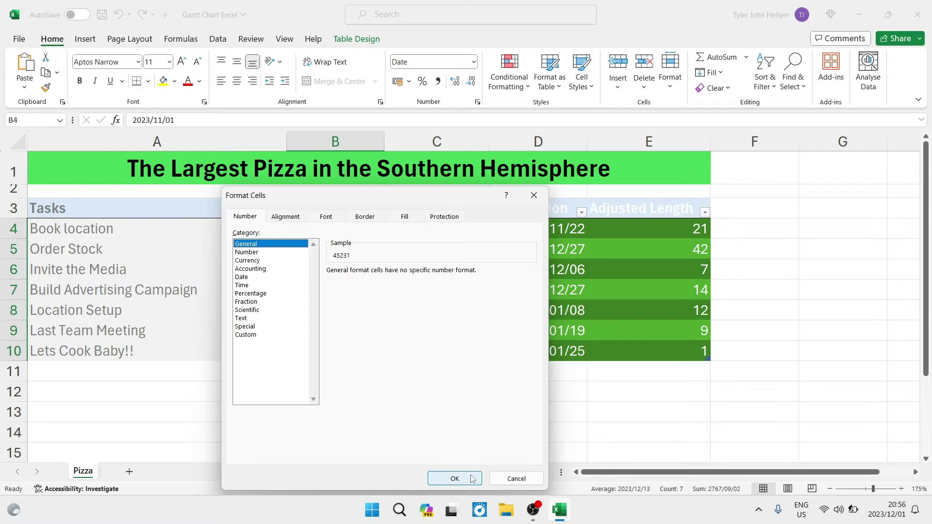
pyautogui.click(455, 479)
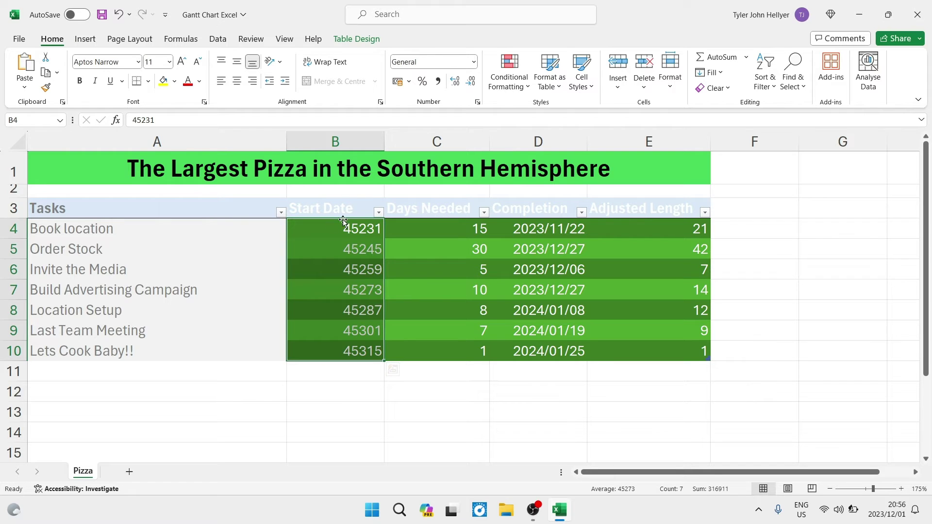
# Step: Select the Tasks and Start Date columns together with the Adjusted Length column, headers included (A3:B10 and E3:E10)
pyautogui.click(111, 209)
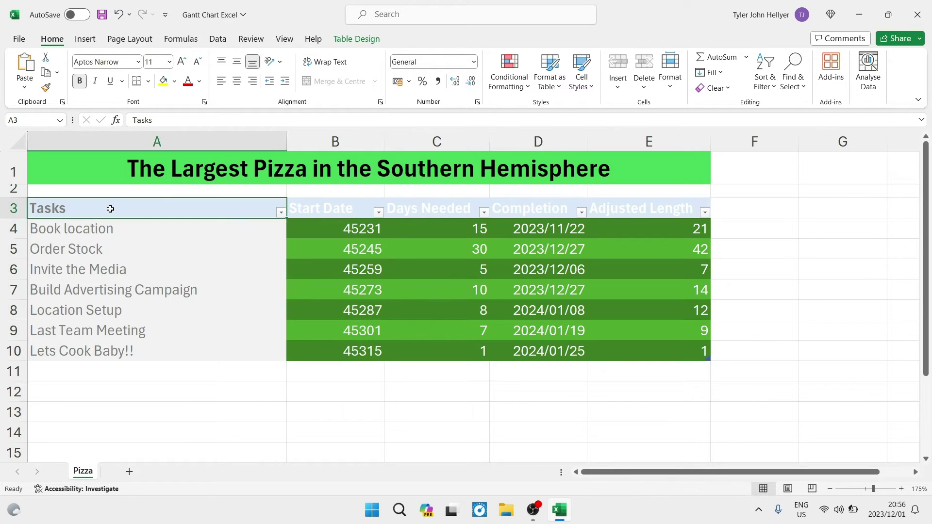
pyautogui.hotkey('shift', 'Down')
pyautogui.hotkey('shift', 'Down')
pyautogui.hotkey('shift', 'Down')
pyautogui.hotkey('shift', 'Down')
pyautogui.hotkey('shift', 'Down')
pyautogui.hotkey('shift', 'Down')
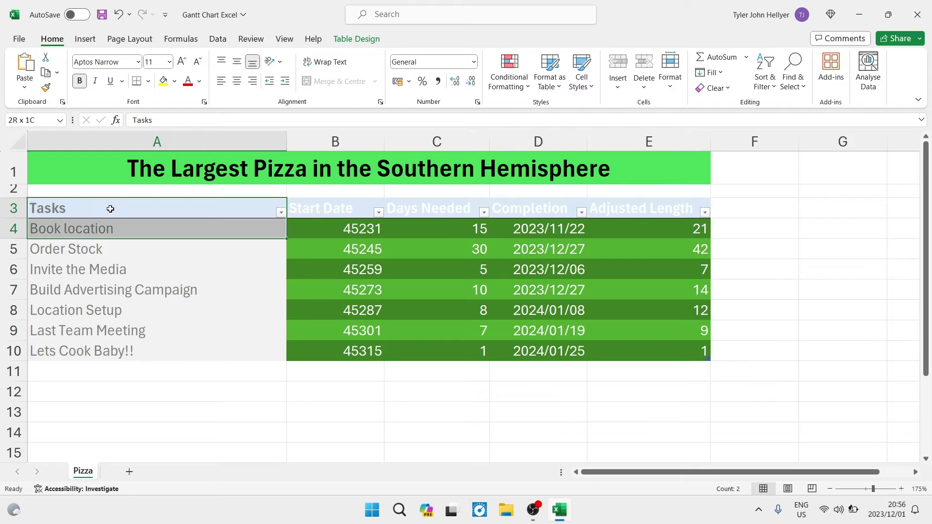
pyautogui.hotkey('shift', 'Down')
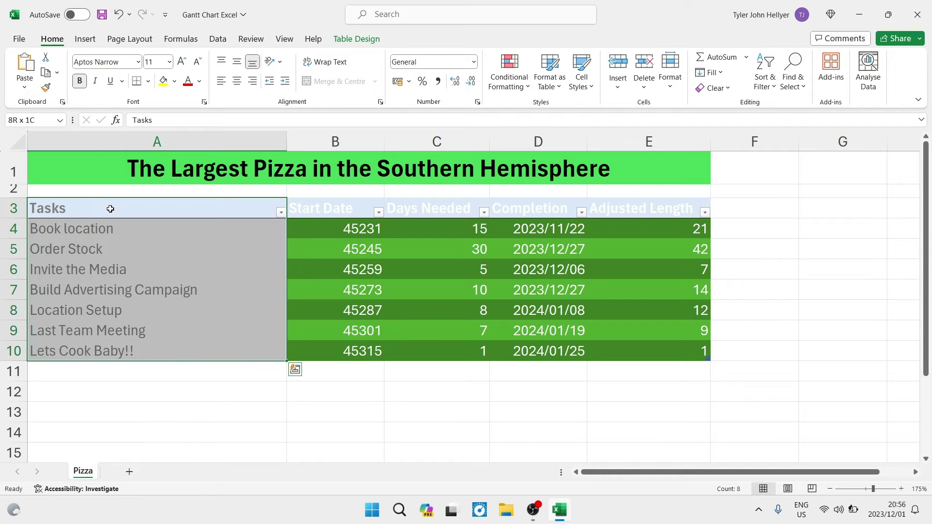
pyautogui.hotkey('shift', 'Right')
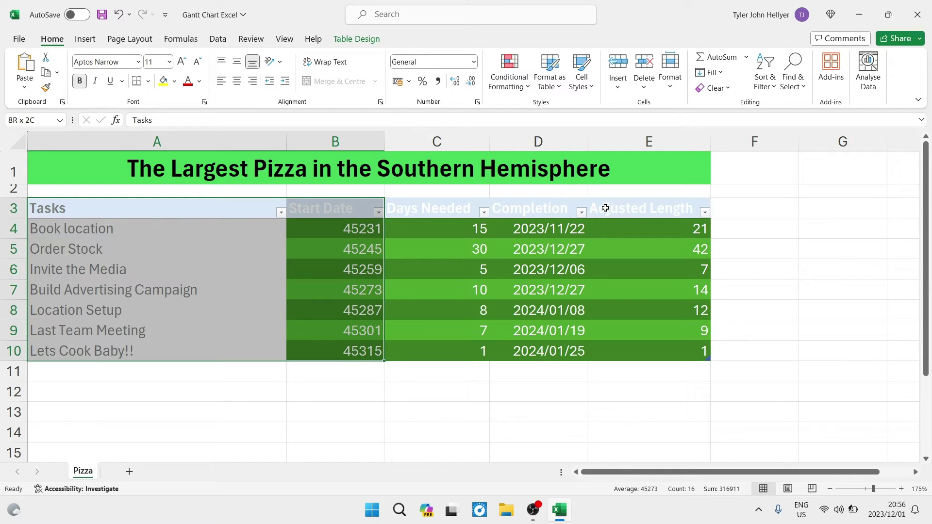
pyautogui.moveTo(616, 208); pyautogui.dragTo(626, 348)
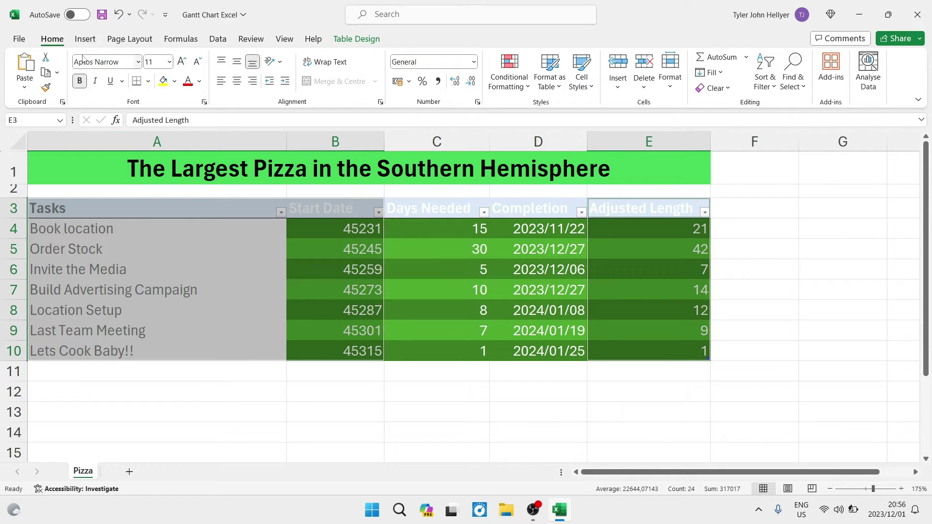
# Step: Insert a Stacked Bar chart from the selected task, start date and adjusted length data, with tasks on the vertical axis
pyautogui.click(85, 40)
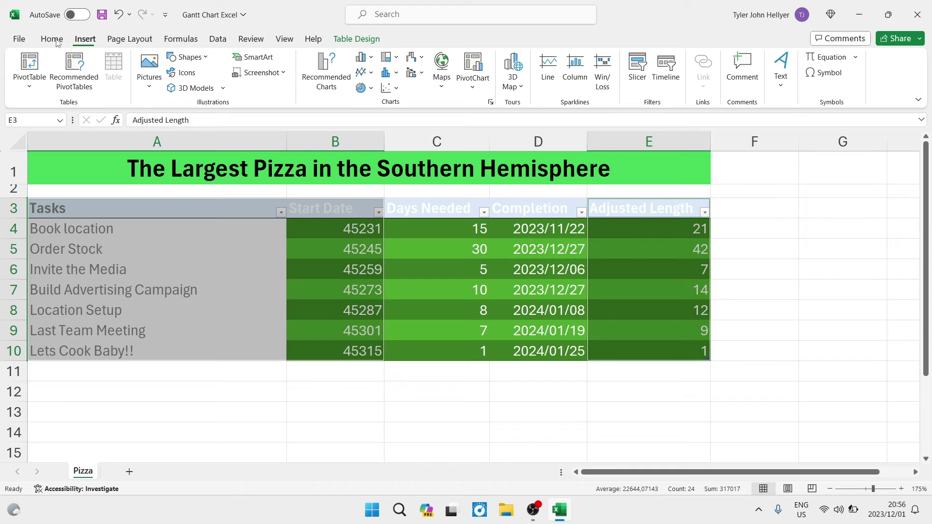
pyautogui.click(325, 66)
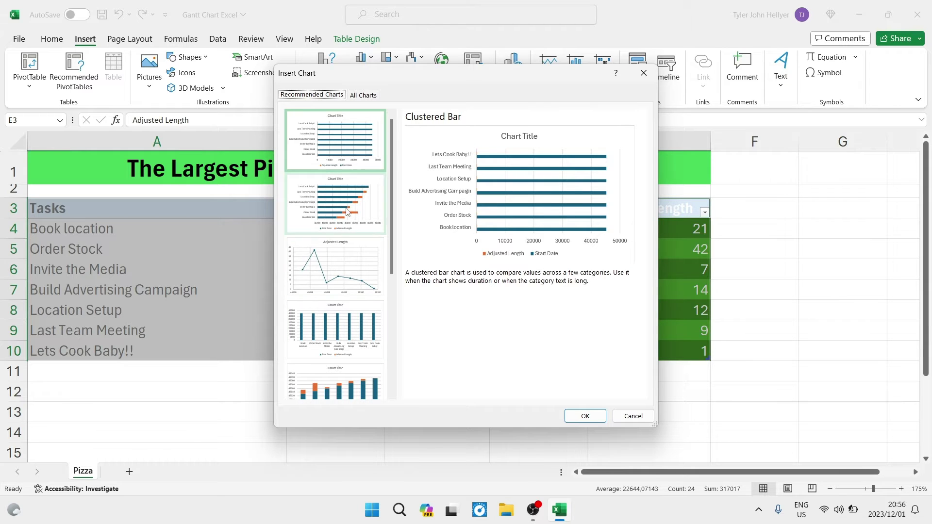
pyautogui.click(363, 96)
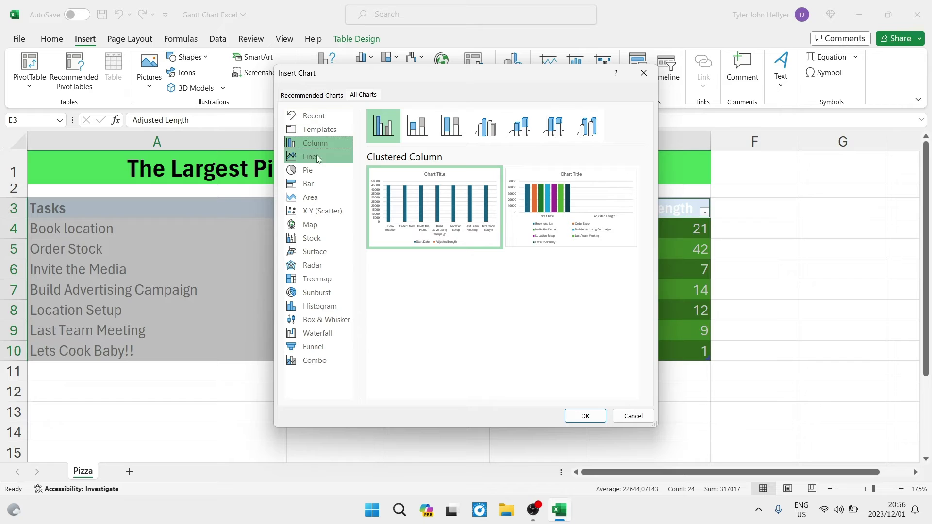
pyautogui.click(326, 185)
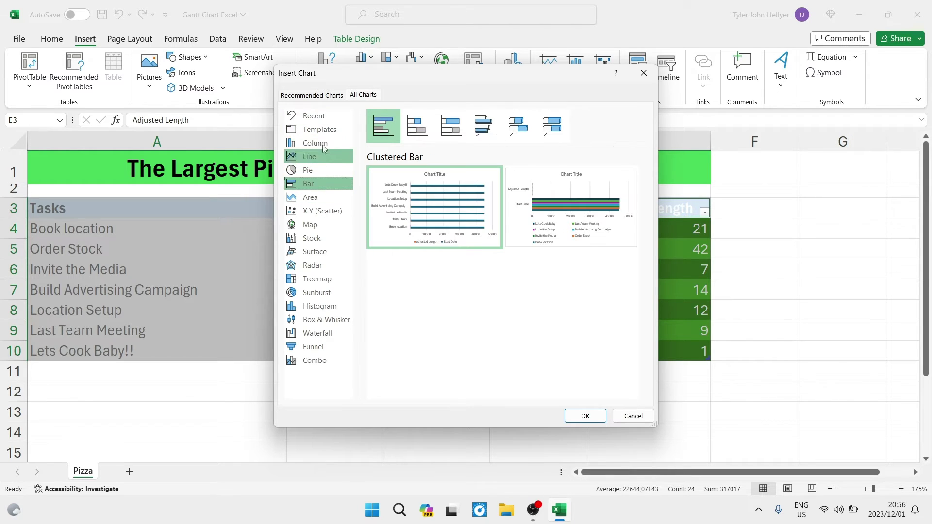
pyautogui.click(412, 127)
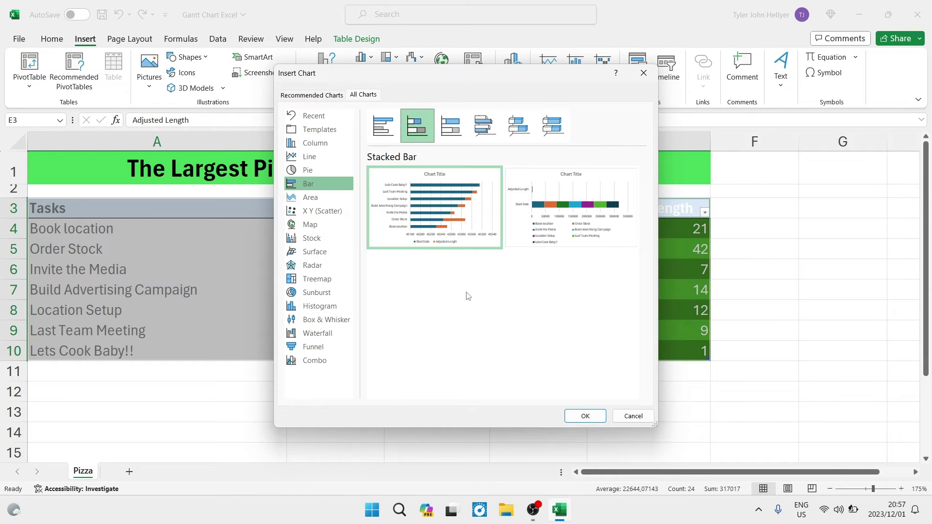
pyautogui.moveTo(420, 221)
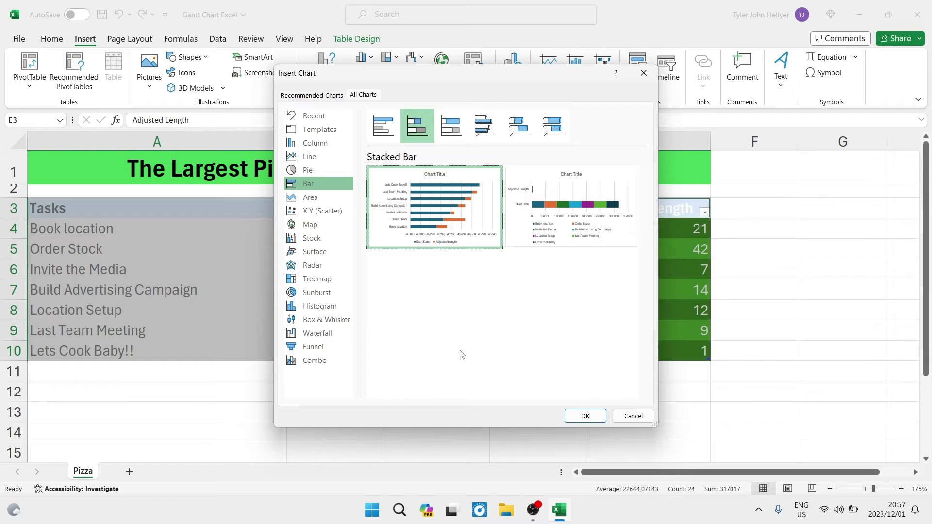
pyautogui.click(584, 418)
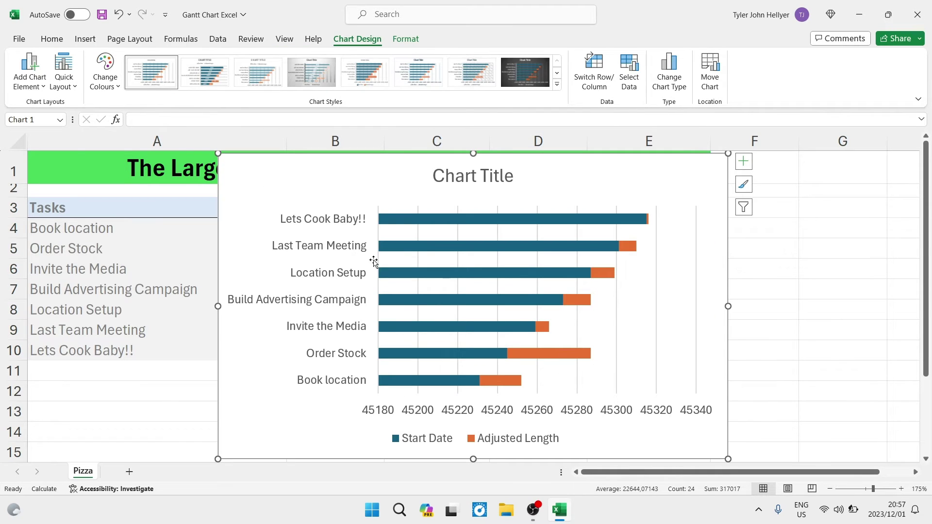
# Step: Shrink the chart and move it beside the table, over columns G to K, clear of the data
pyautogui.moveTo(473, 380)
pyautogui.moveTo(729, 459); pyautogui.dragTo(641, 401)
pyautogui.moveTo(260, 325); pyautogui.dragTo(423, 347)
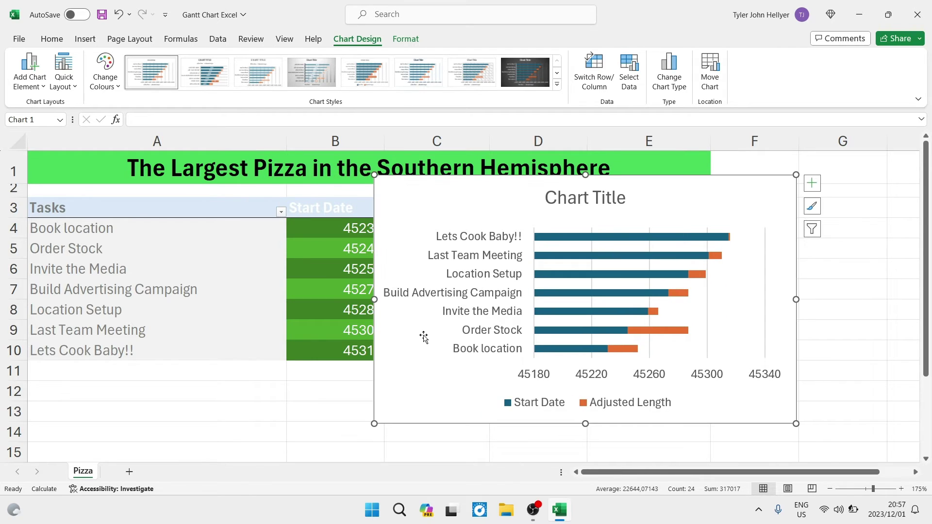
pyautogui.keyDown('ctrl'); pyautogui.scroll(-3, 423, 334); pyautogui.keyUp('ctrl')
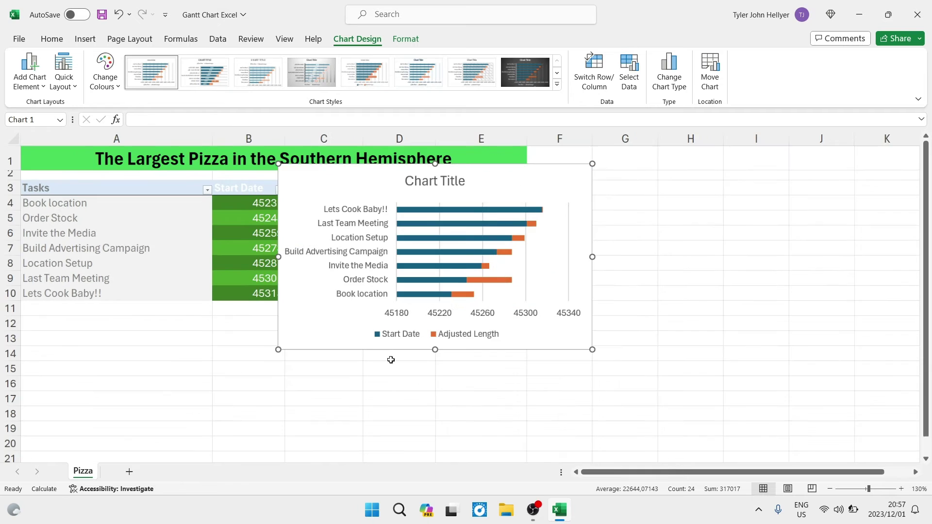
pyautogui.moveTo(330, 323); pyautogui.dragTo(648, 327)
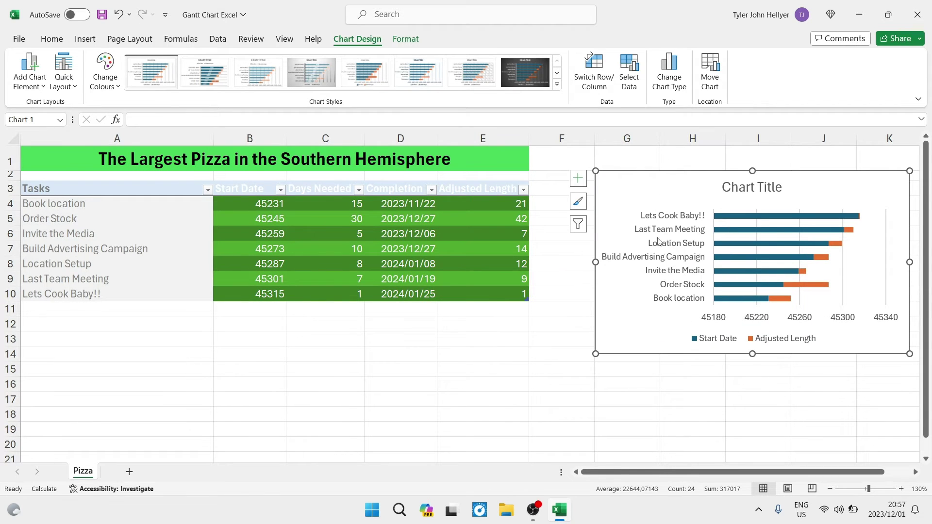
pyautogui.click(453, 352)
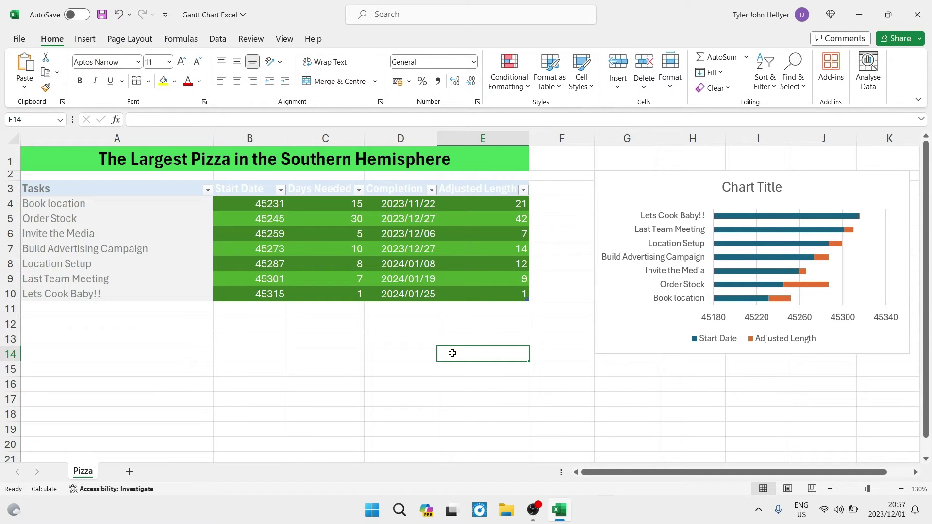
pyautogui.click(635, 326)
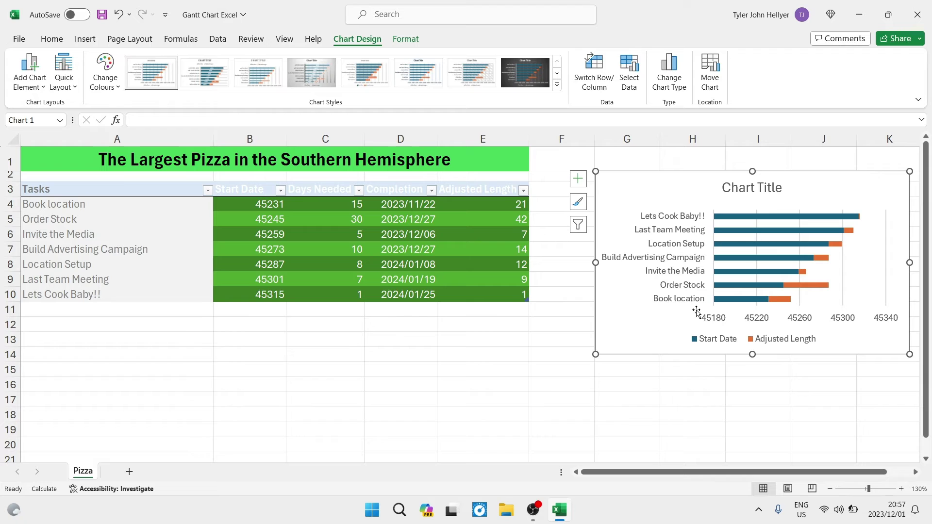
# Step: Format the Start Date values in B4:B10 as Date with the *2012/03/14 type
pyautogui.click(243, 201)
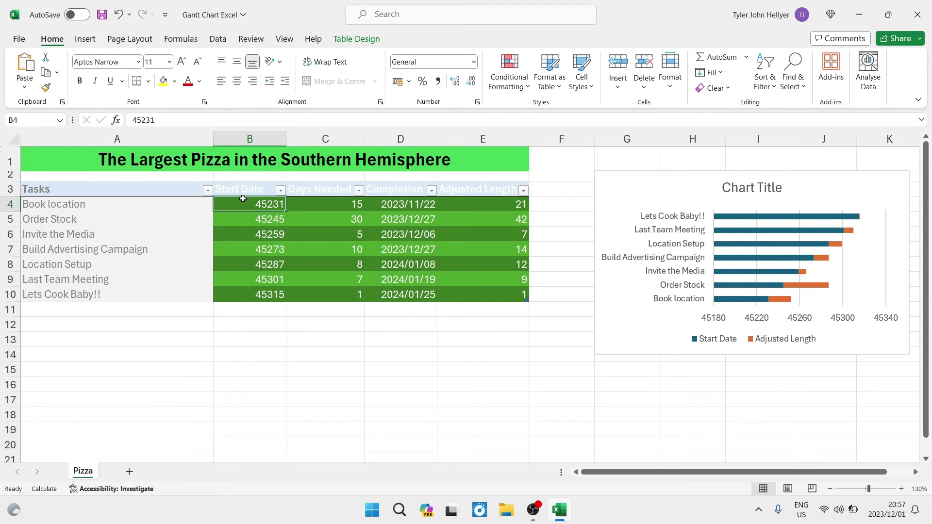
pyautogui.hotkey('shift', 'Down')
pyautogui.hotkey('shift', 'Down')
pyautogui.hotkey('shift', 'Down')
pyautogui.hotkey('shift', 'Down')
pyautogui.hotkey('shift', 'Down')
pyautogui.hotkey('shift', 'Down')
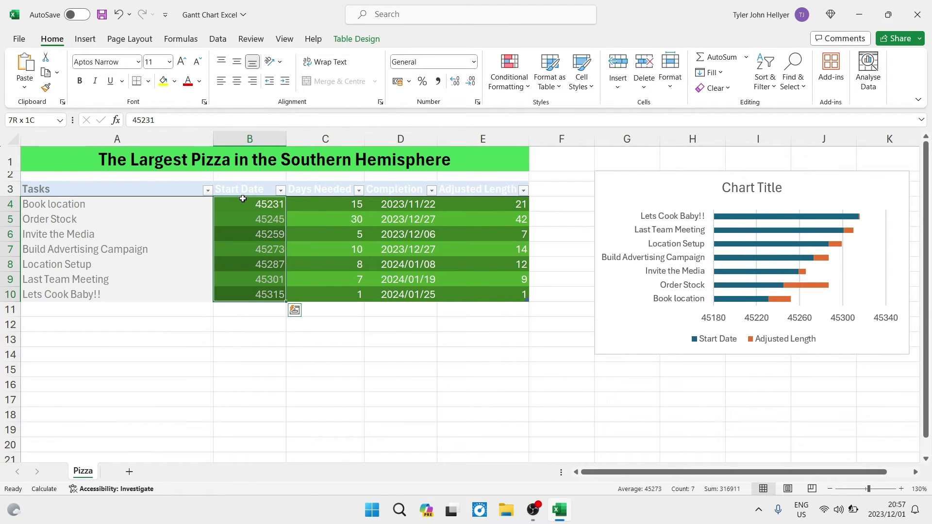
pyautogui.rightClick(253, 229)
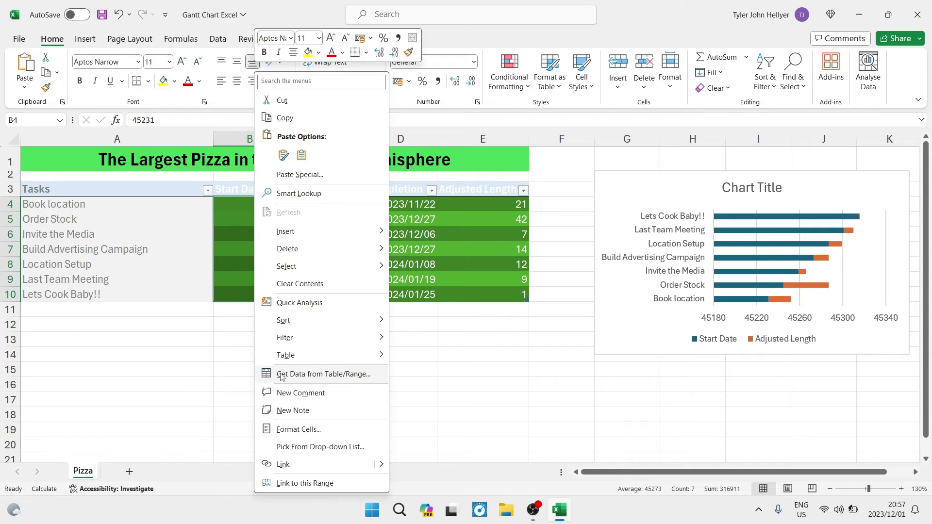
pyautogui.click(299, 430)
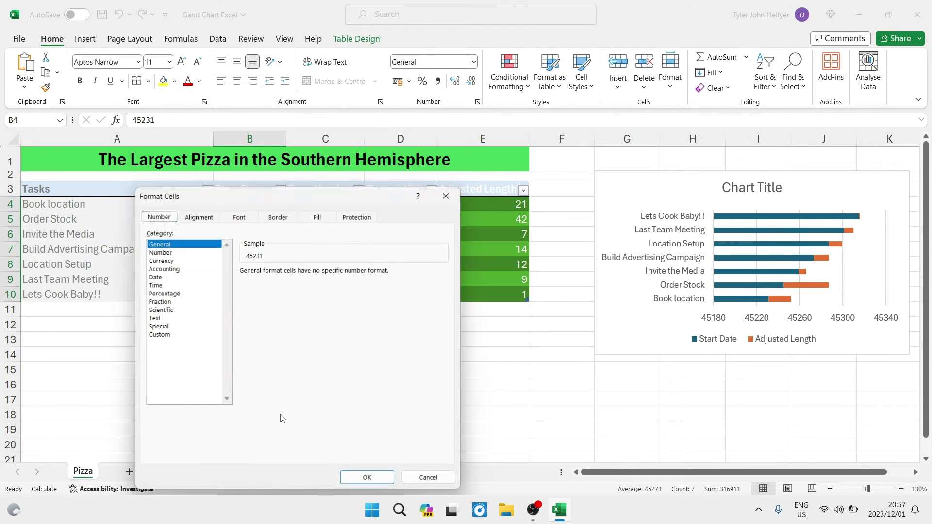
pyautogui.click(155, 277)
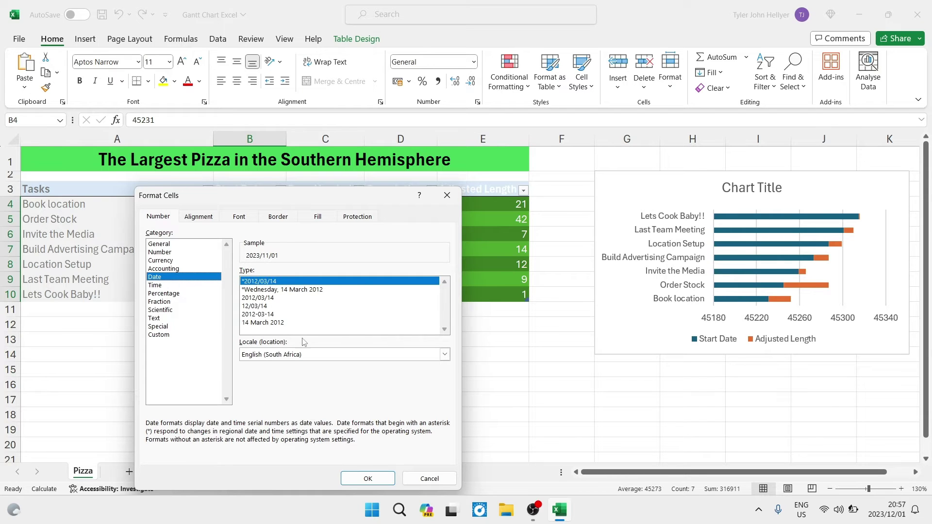
pyautogui.click(368, 479)
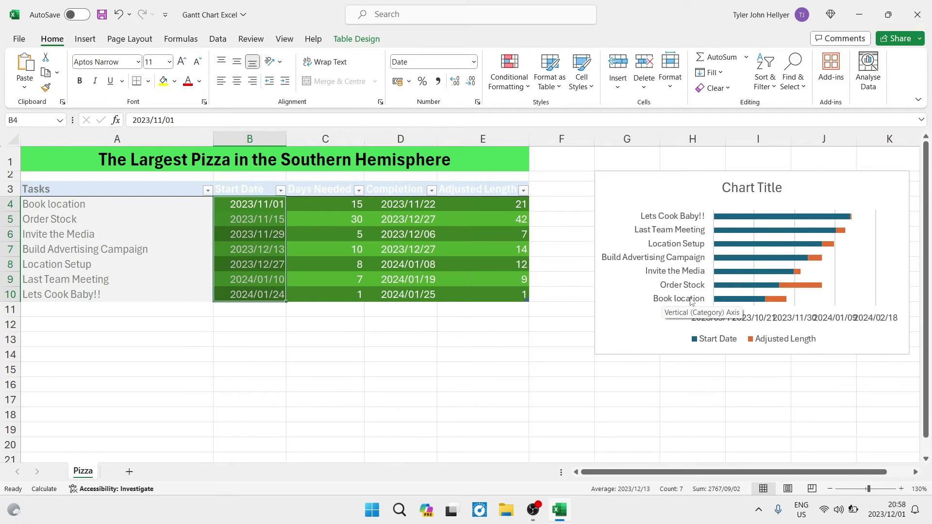
# Step: Set the chart's vertical task axis to show its categories in reverse order
pyautogui.click(59, 202)
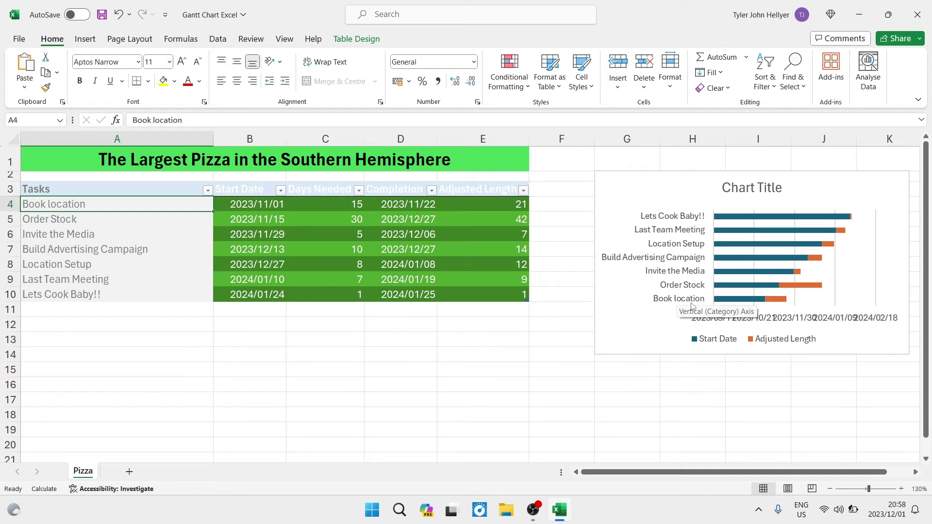
pyautogui.click(671, 242)
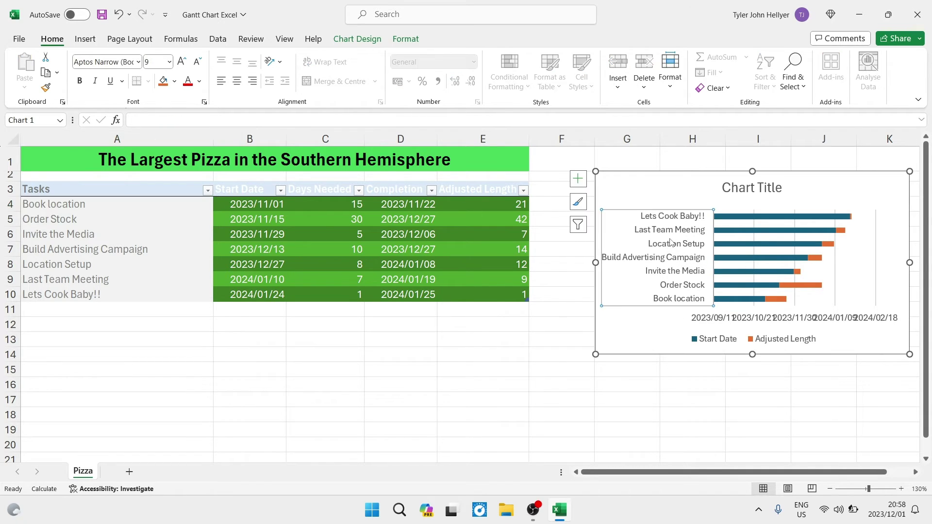
pyautogui.rightClick(660, 248)
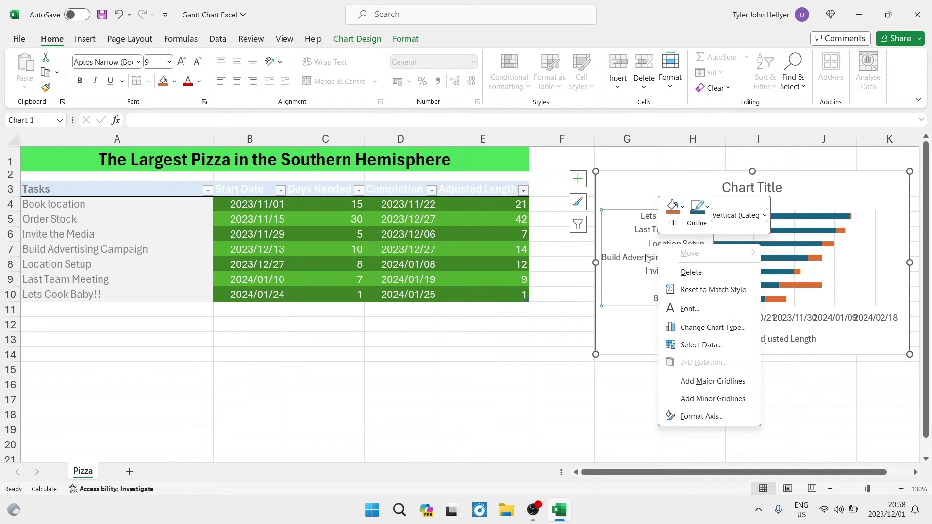
pyautogui.click(701, 416)
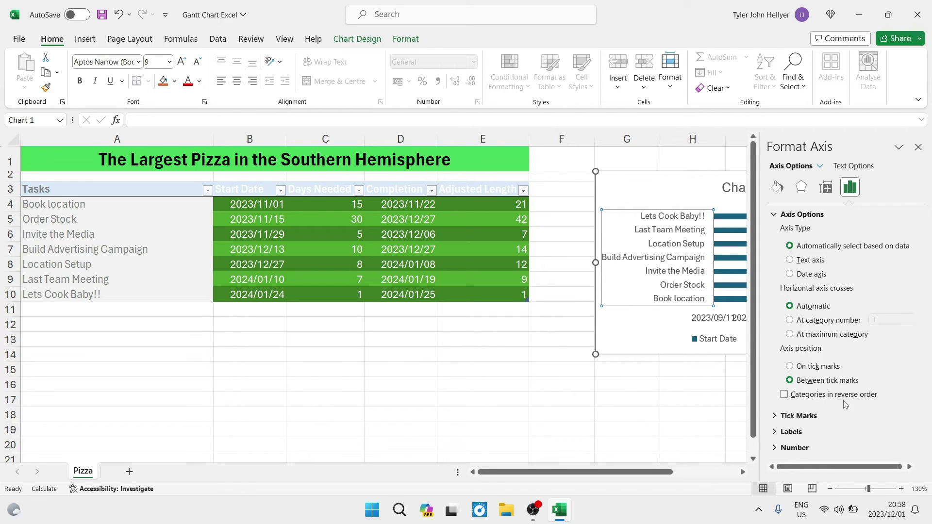
pyautogui.click(783, 394)
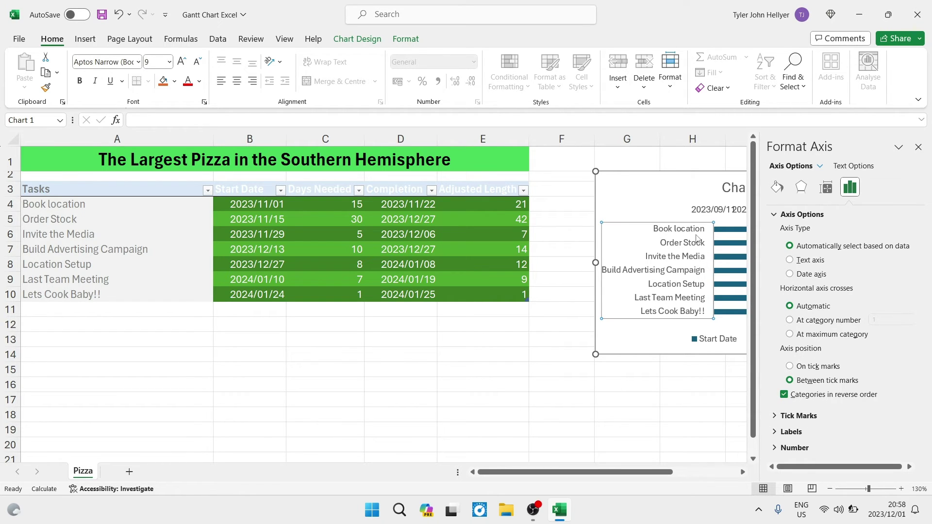
pyautogui.click(918, 148)
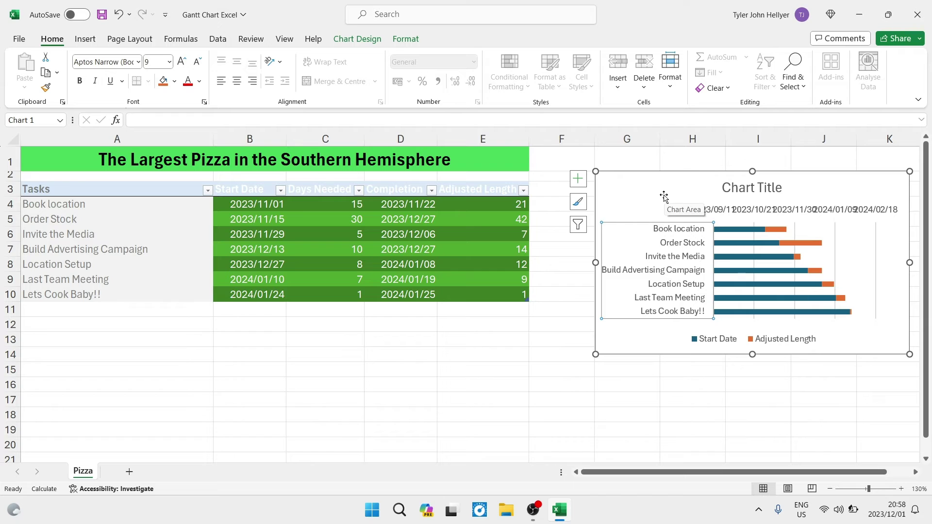
# Step: Format the chart's Start Date series with no fill and no border line
pyautogui.click(747, 232)
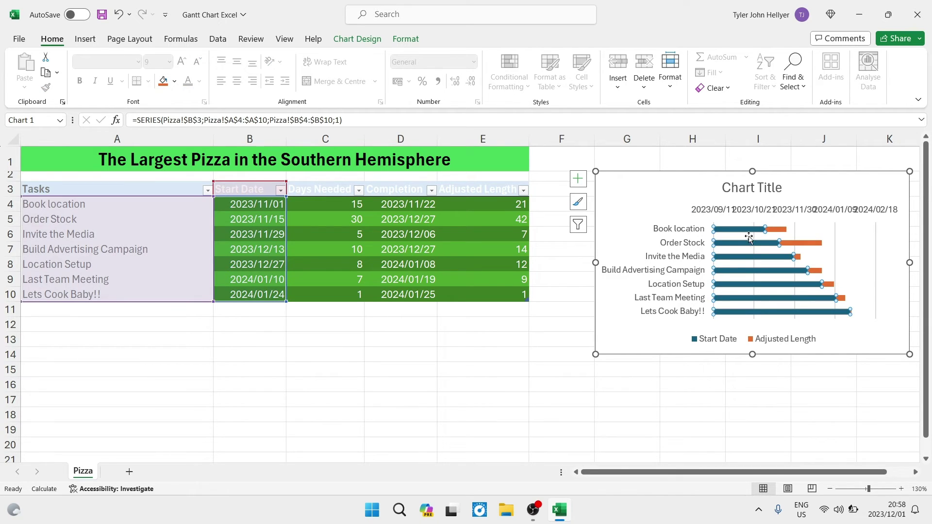
pyautogui.rightClick(737, 261)
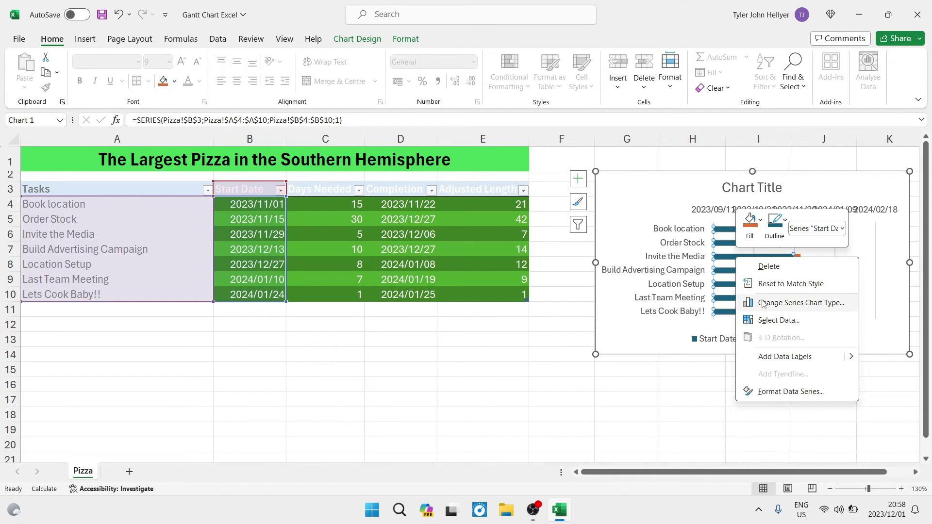
pyautogui.click(788, 398)
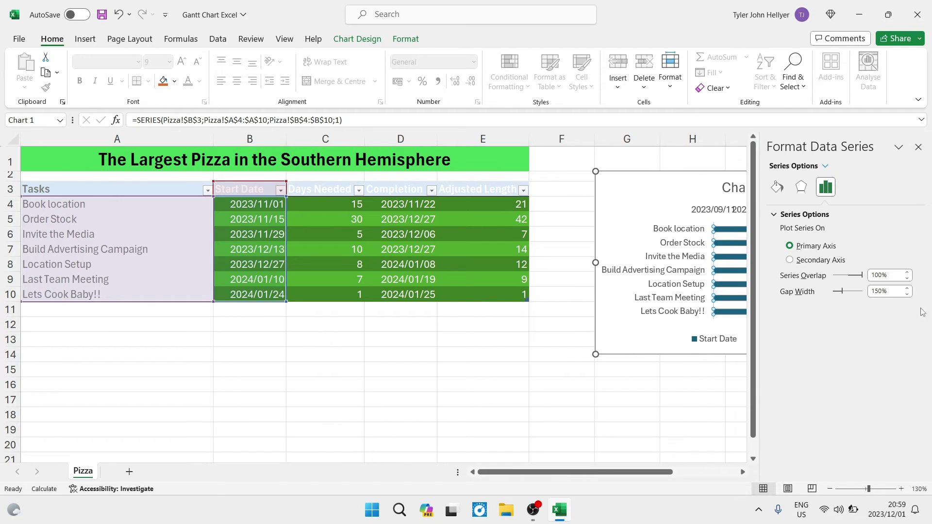
pyautogui.click(778, 188)
pyautogui.click(783, 217)
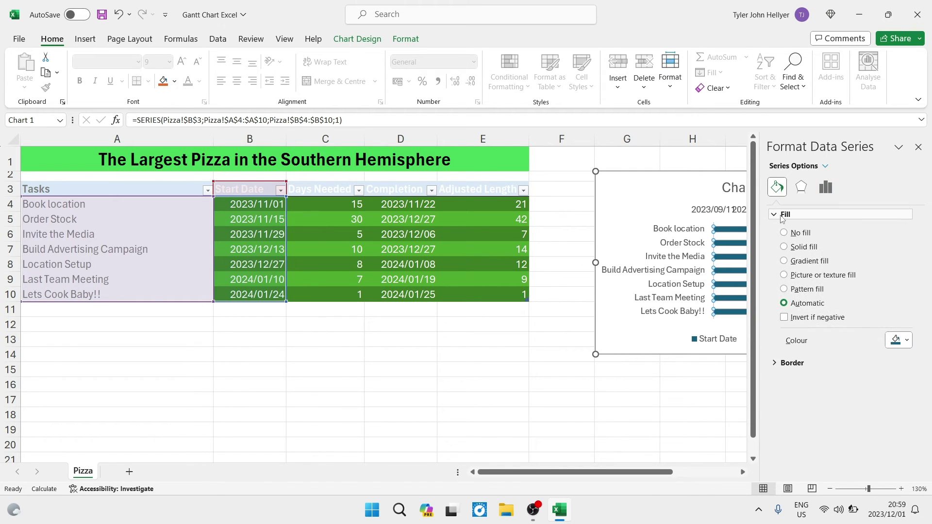
pyautogui.click(785, 234)
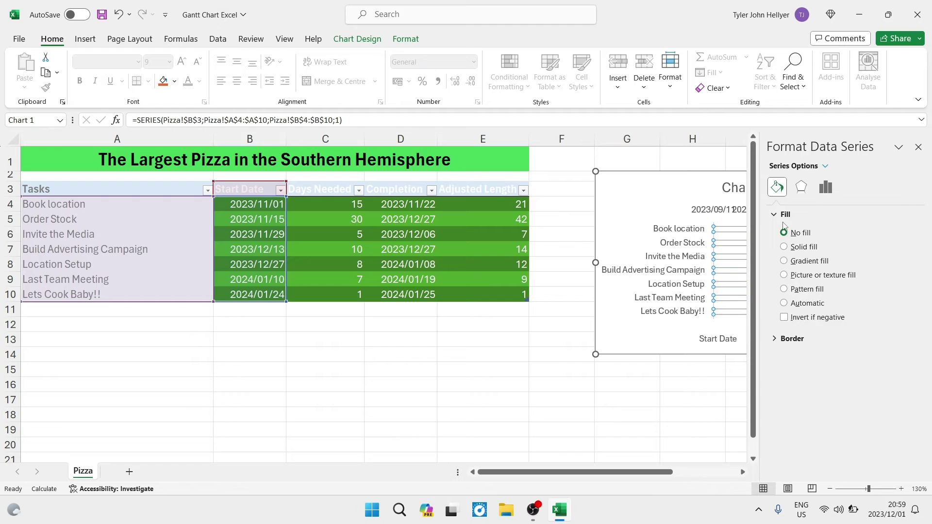
pyautogui.click(787, 339)
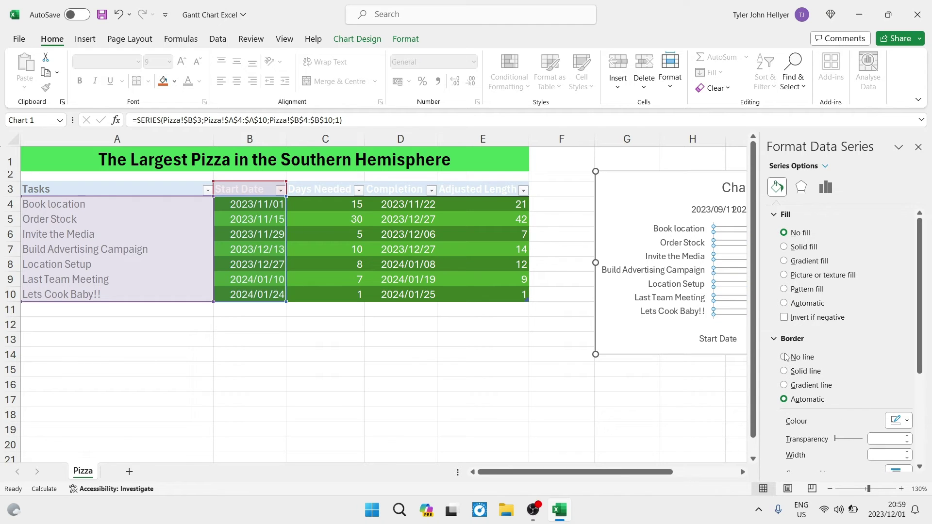
pyautogui.click(784, 358)
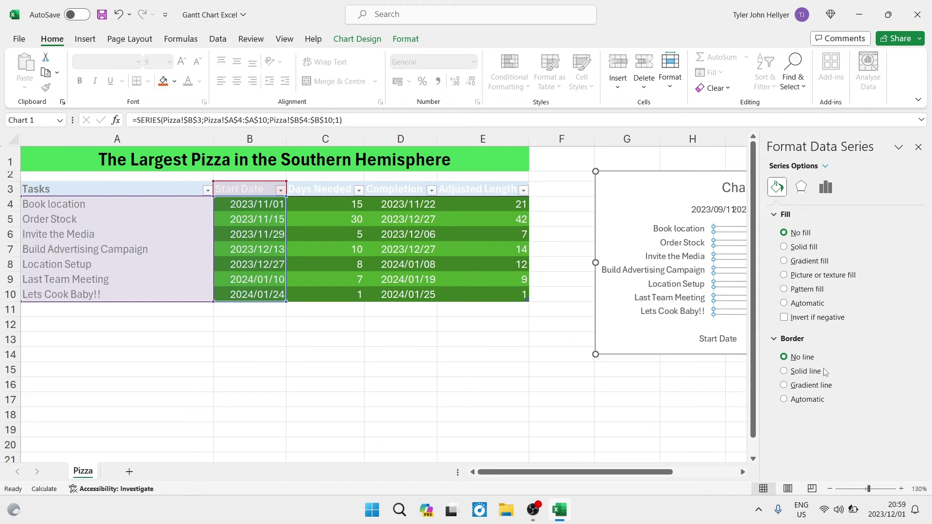
pyautogui.click(918, 147)
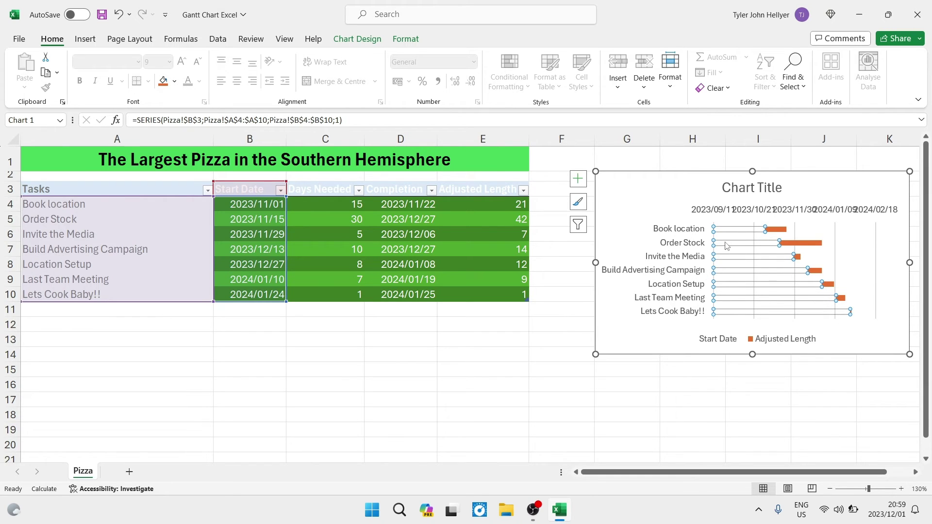
# Step: Angle the date labels on the chart's horizontal axis anti-clockwise
pyautogui.click(636, 216)
pyautogui.click(699, 214)
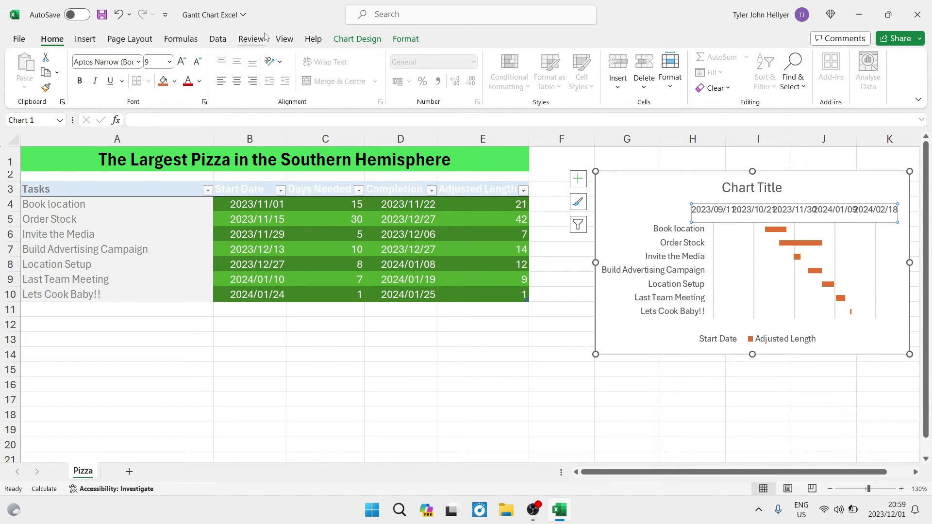
pyautogui.click(278, 64)
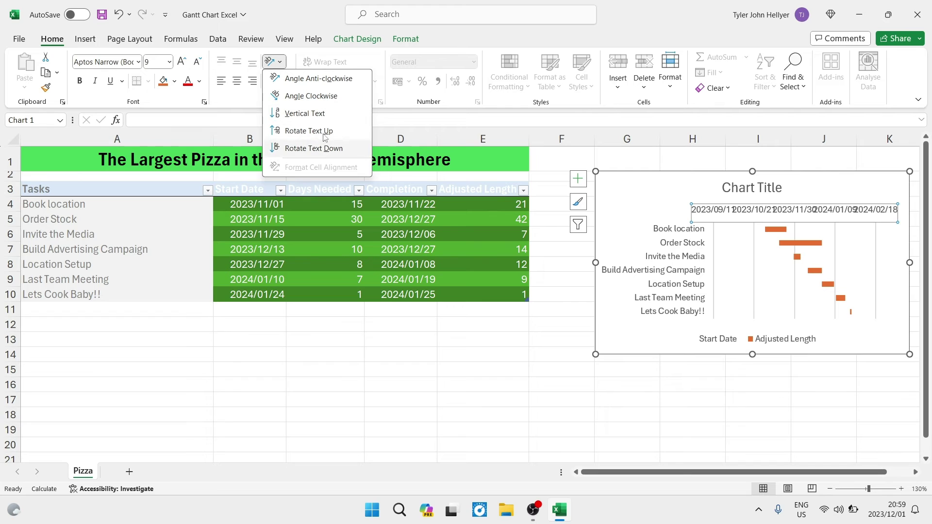
pyautogui.click(307, 82)
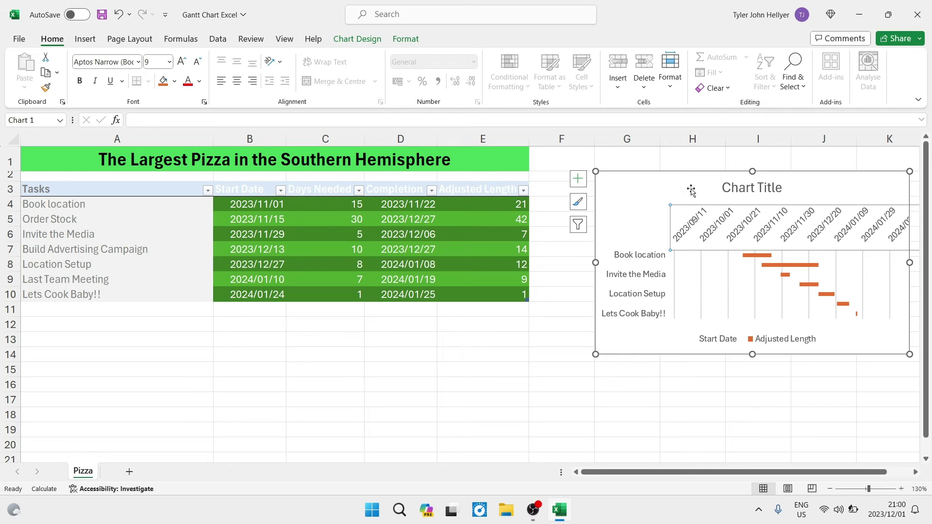
# Step: Enlarge the chart to span roughly columns F to K and rows 3 to 19, giving every task label room
pyautogui.click(621, 203)
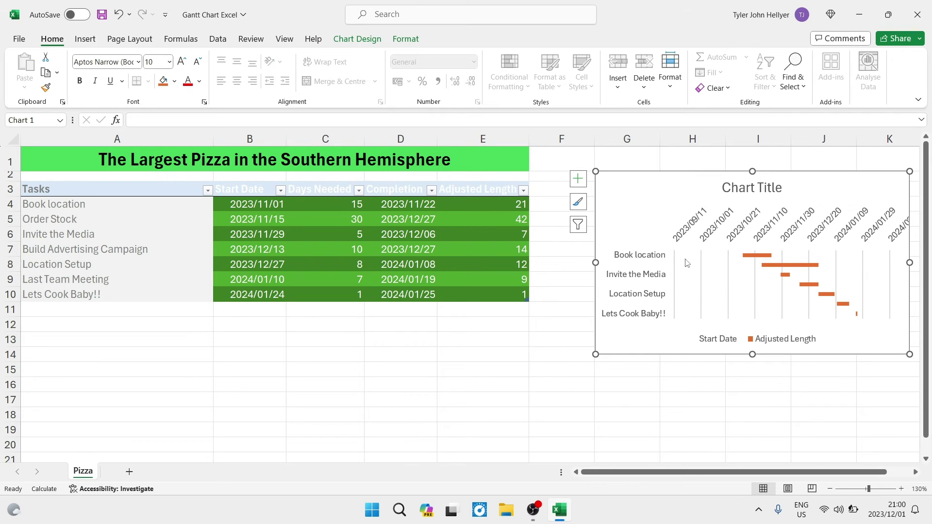
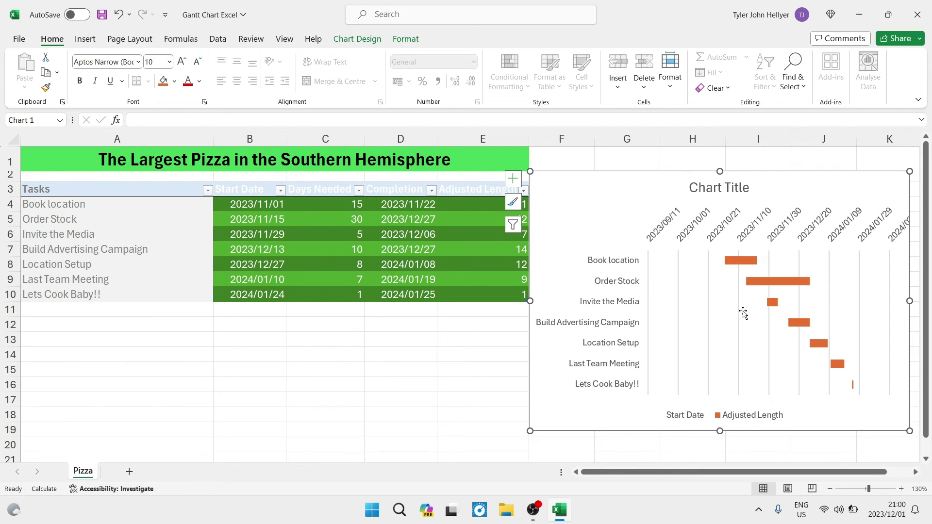
pyautogui.click(732, 262)
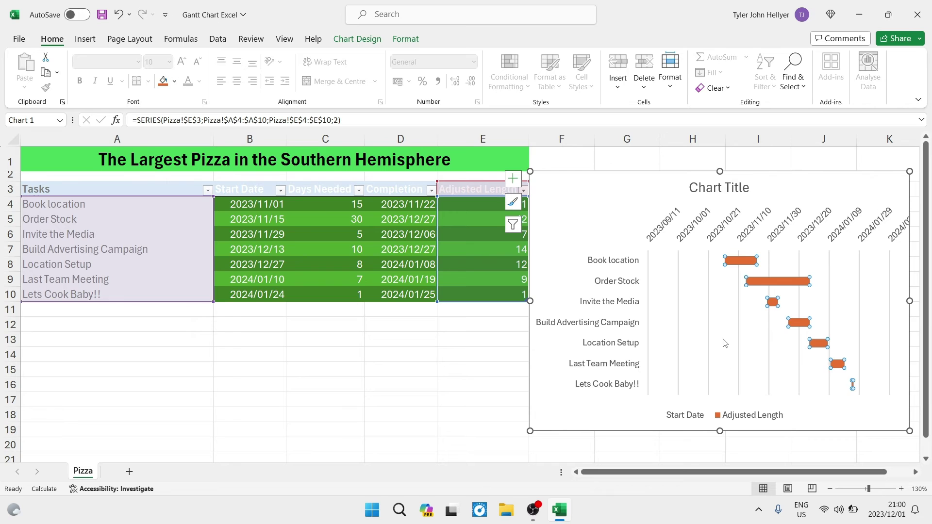
pyautogui.click(576, 219)
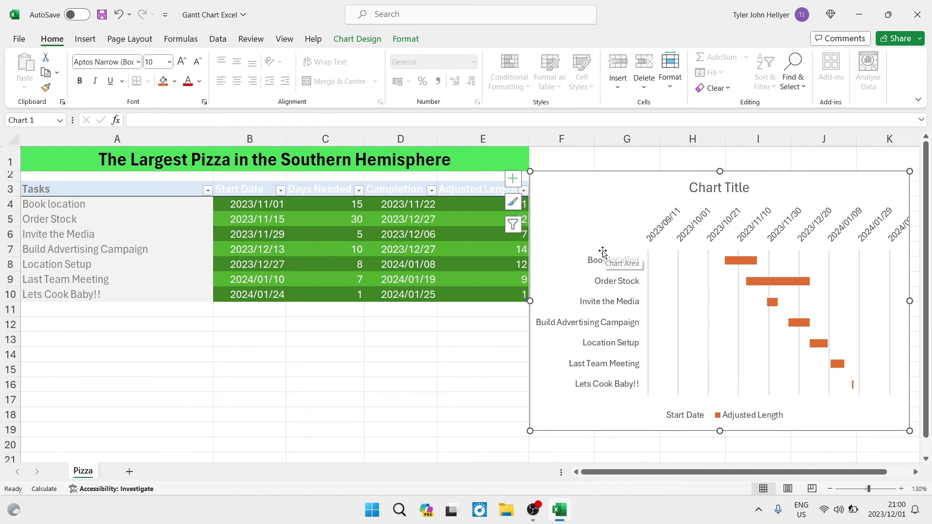
# Step: Set the minimum bound of the chart's horizontal date axis to 2023/11/01
pyautogui.click(689, 232)
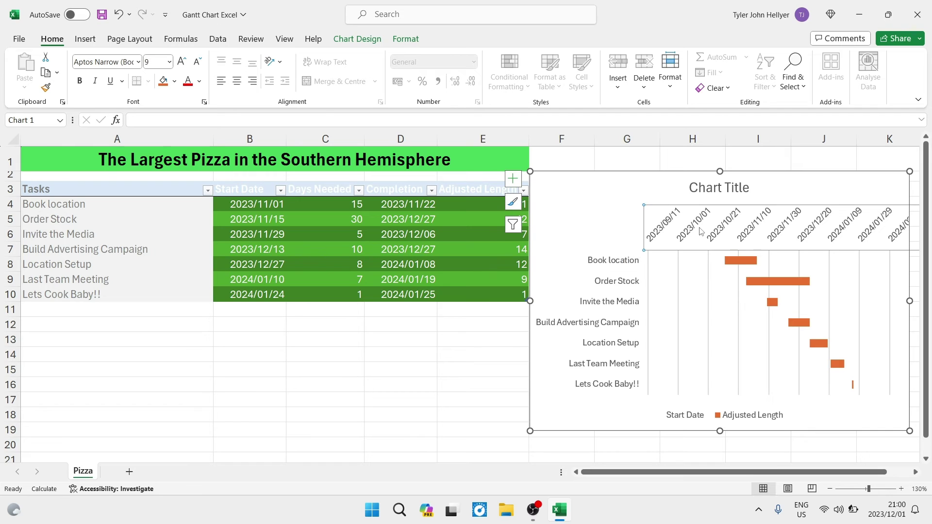
pyautogui.rightClick(705, 228)
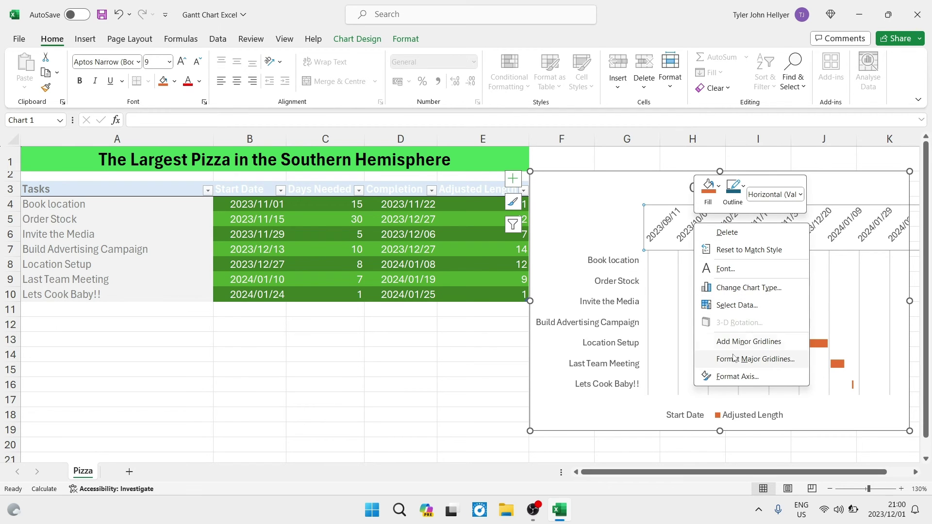
pyautogui.click(736, 377)
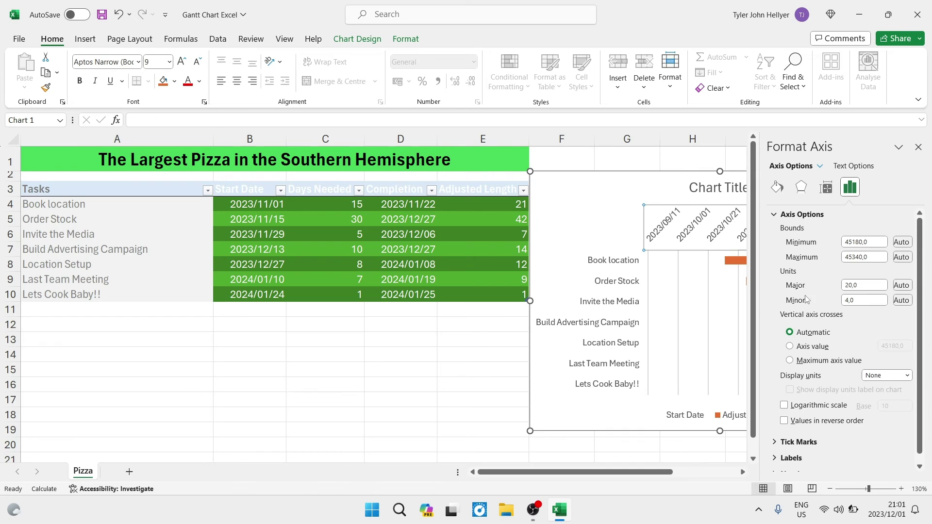
pyautogui.click(875, 242)
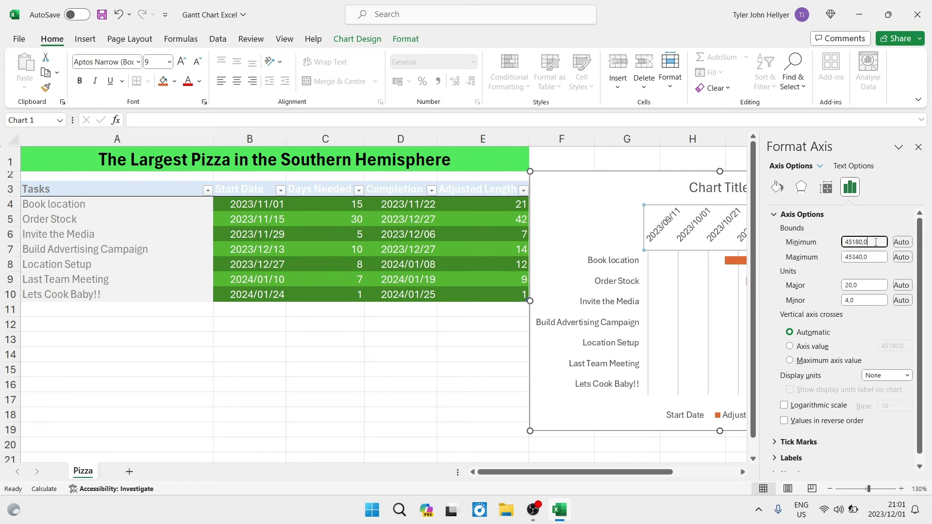
pyautogui.moveTo(876, 242); pyautogui.dragTo(837, 247)
pyautogui.write('2023/11/01')
pyautogui.press('Return')
pyautogui.click(918, 146)
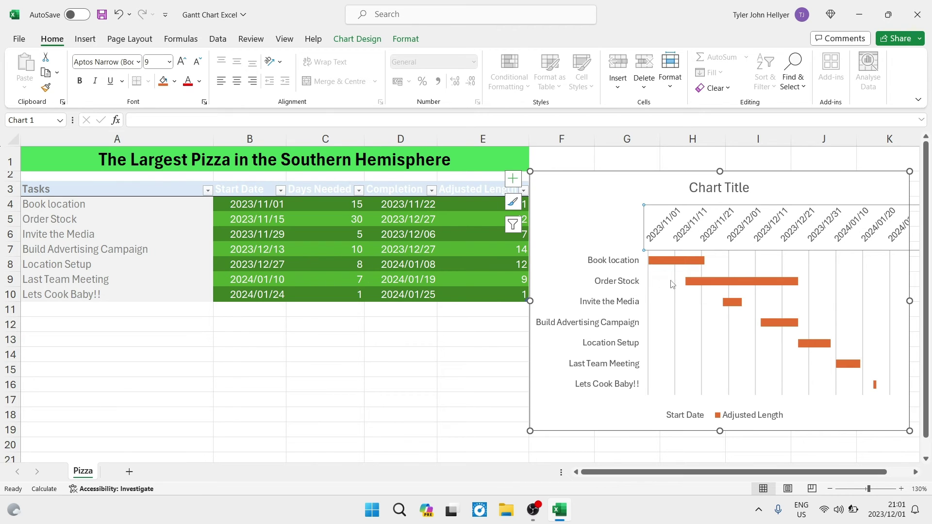
# Step: Set the maximum bound of the chart's horizontal date axis to 2024/01/24
pyautogui.rightClick(682, 224)
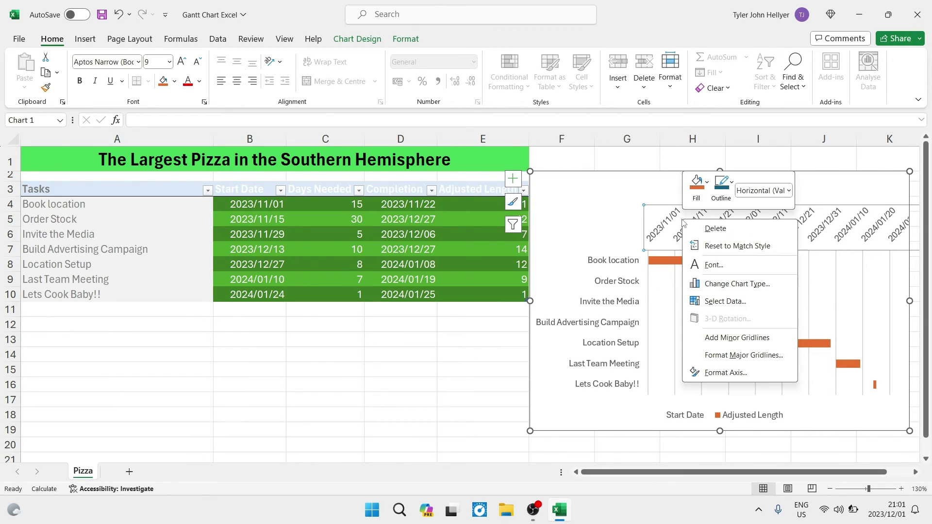
pyautogui.click(727, 373)
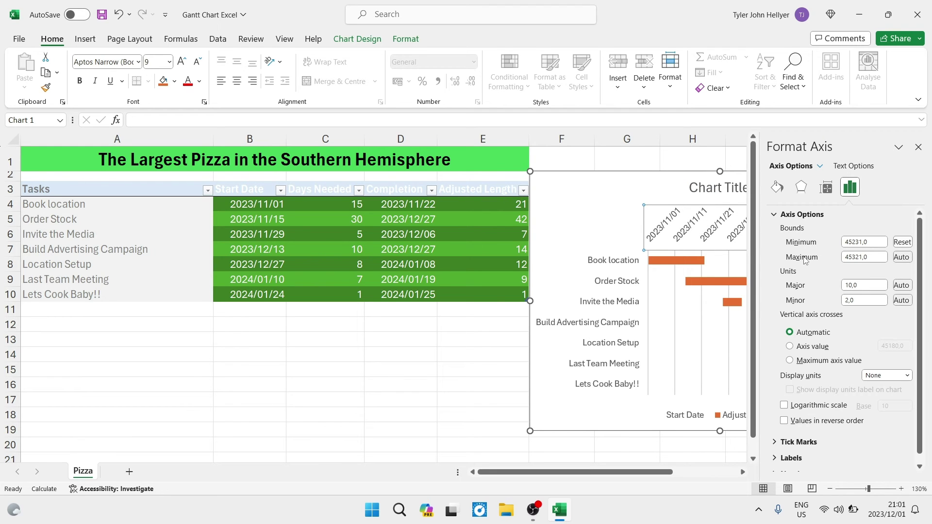
pyautogui.moveTo(844, 257); pyautogui.dragTo(877, 257)
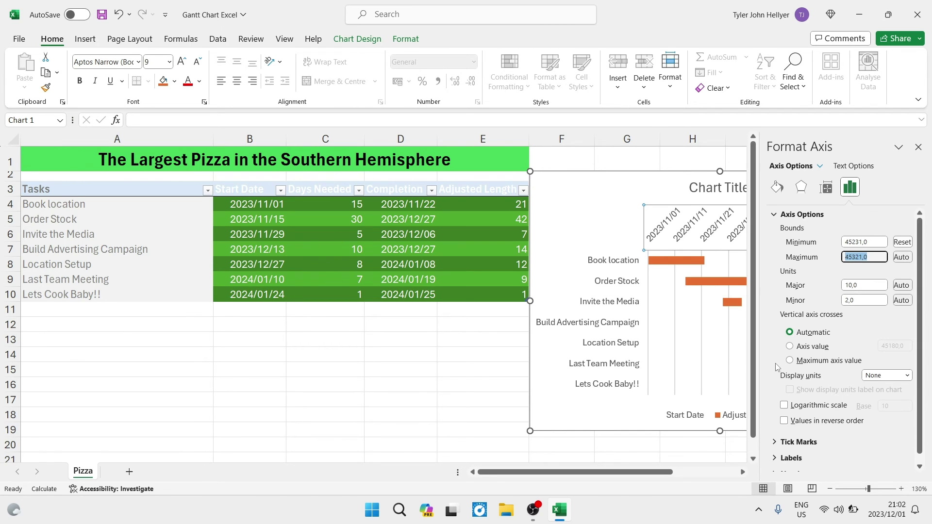
pyautogui.write('2024/01/24')
pyautogui.press('Return')
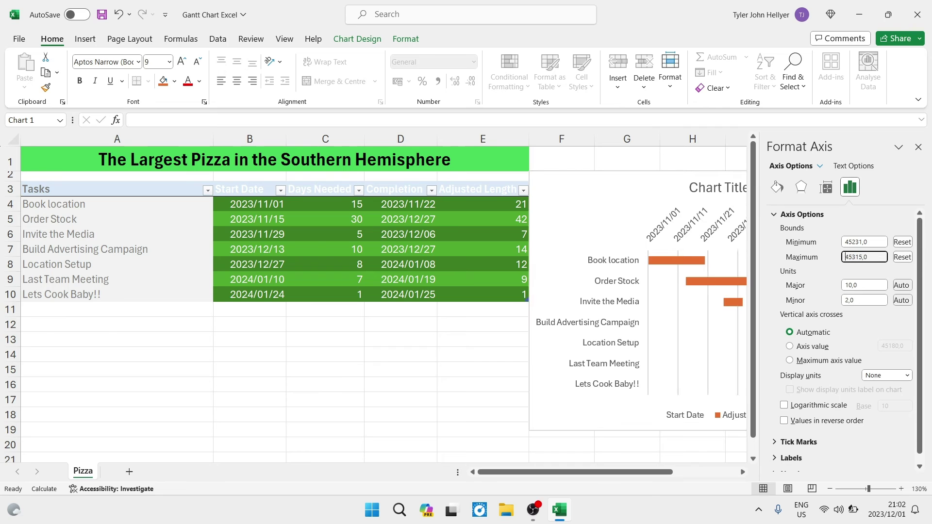
pyautogui.click(918, 147)
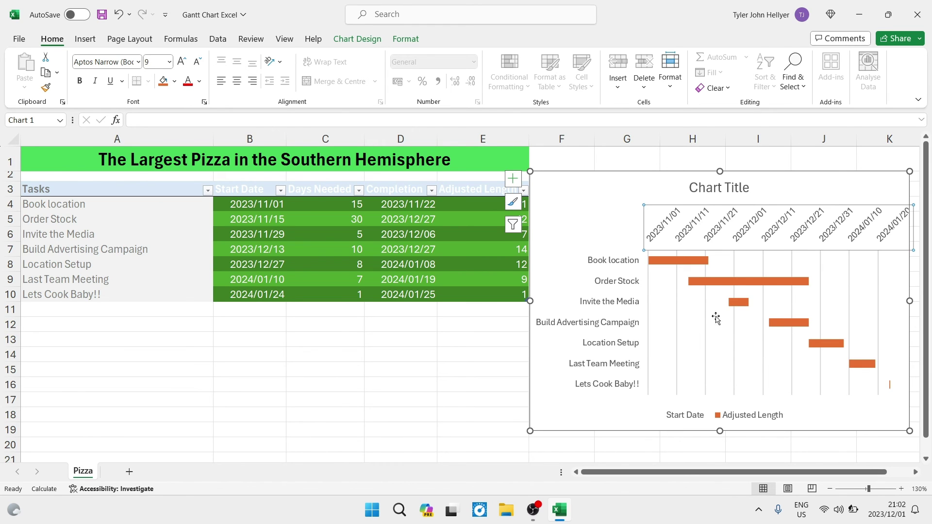
# Step: Set the major unit of the chart's horizontal date axis to 7 days
pyautogui.moveTo(689, 327)
pyautogui.rightClick(696, 228)
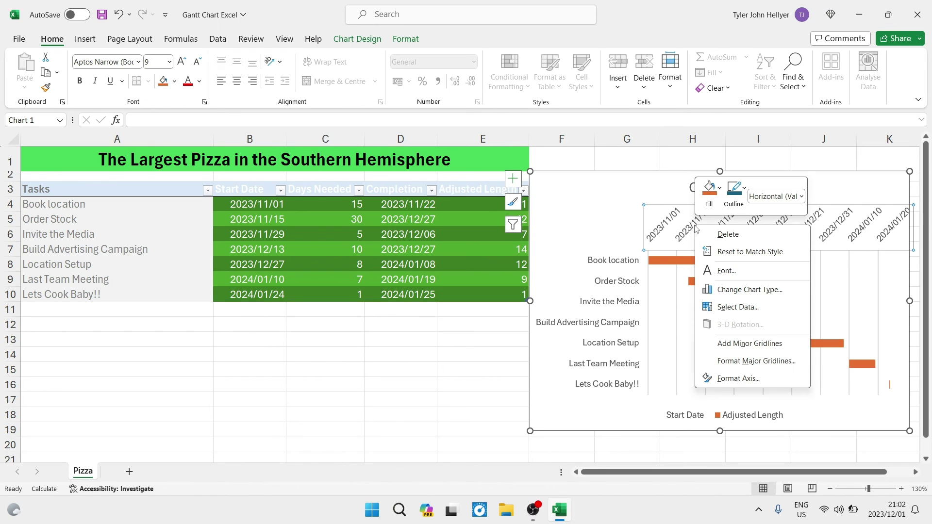
pyautogui.click(738, 379)
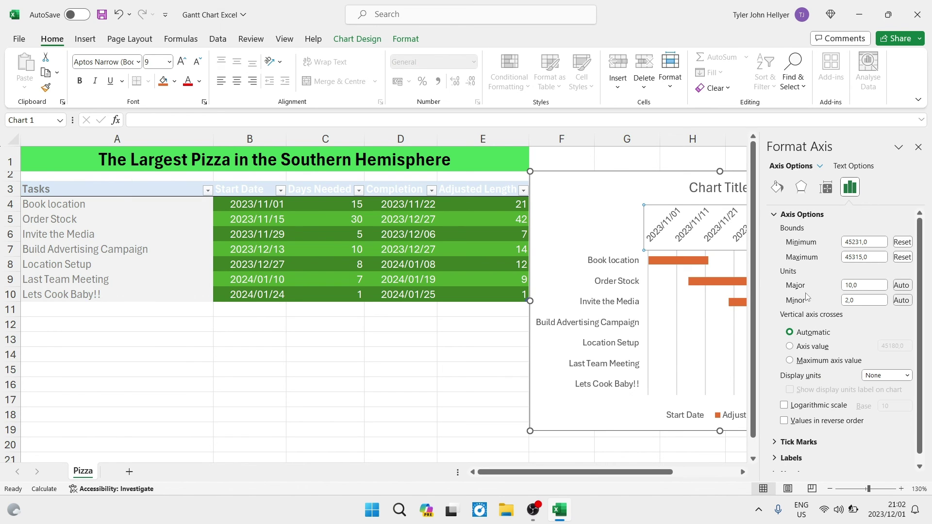
pyautogui.click(865, 285)
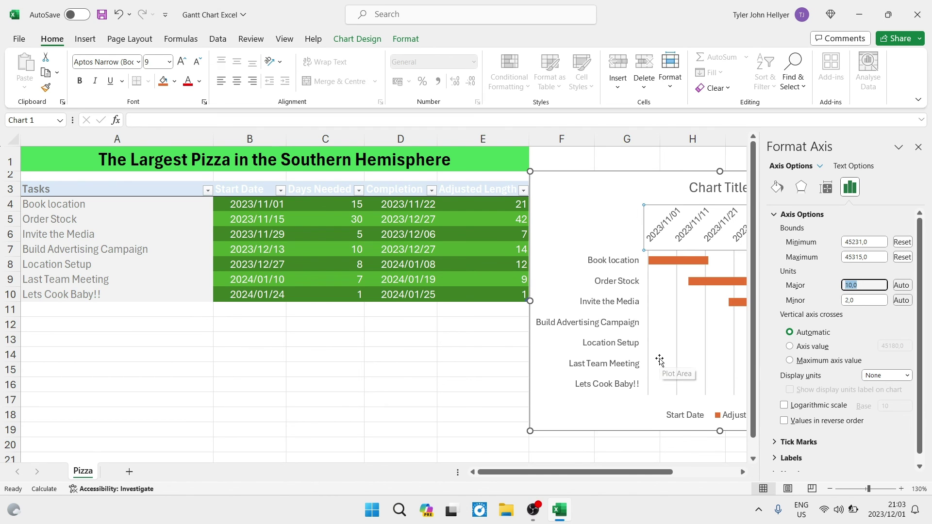
pyautogui.write('7')
pyautogui.press('Return')
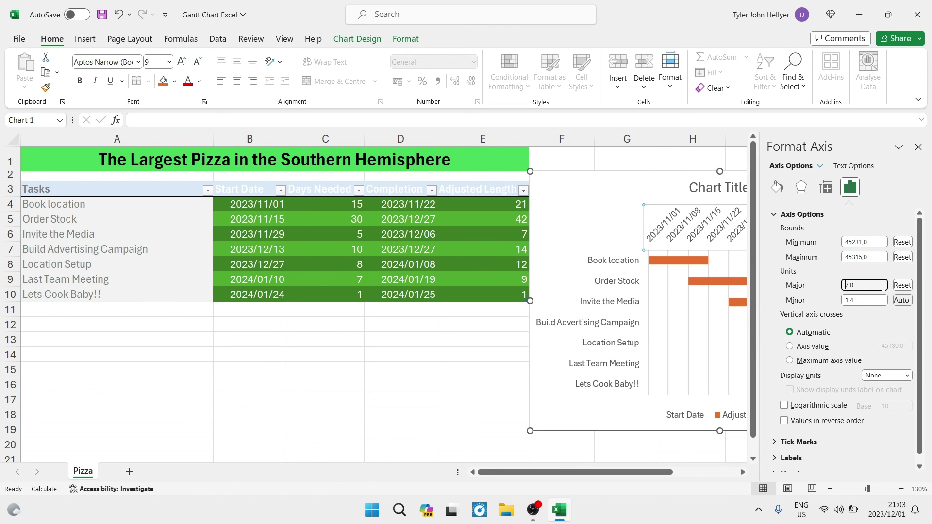
pyautogui.click(918, 146)
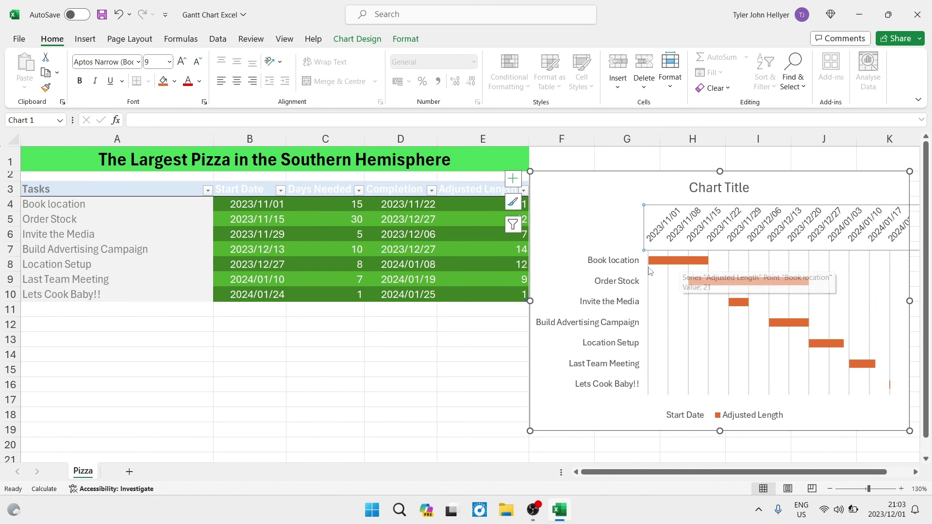
# Step: Delete the Start Date and Adjusted Length legend from the chart
pyautogui.moveTo(654, 266)
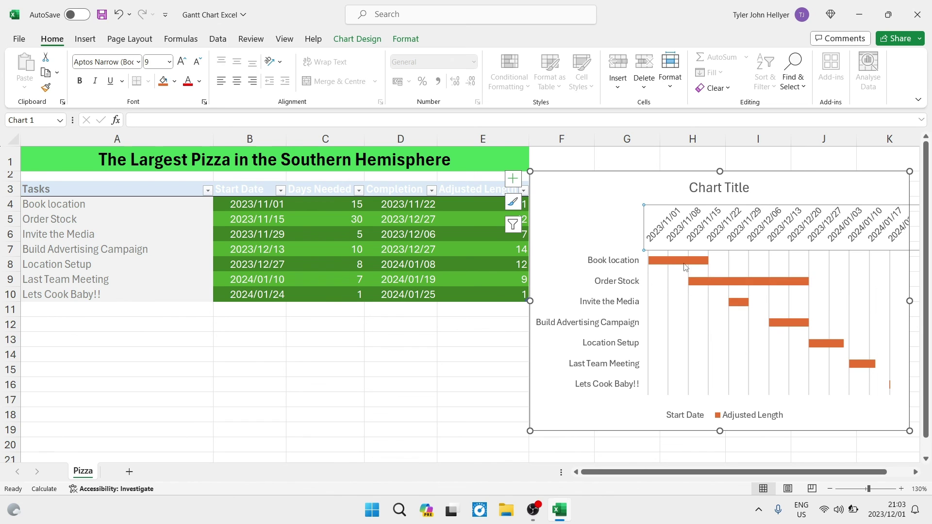
pyautogui.moveTo(709, 267)
pyautogui.click(573, 214)
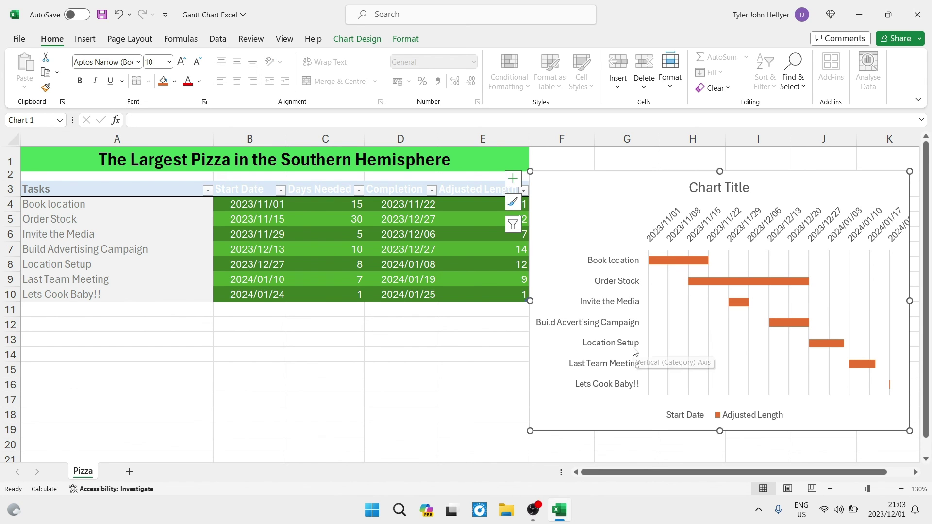
pyautogui.click(690, 419)
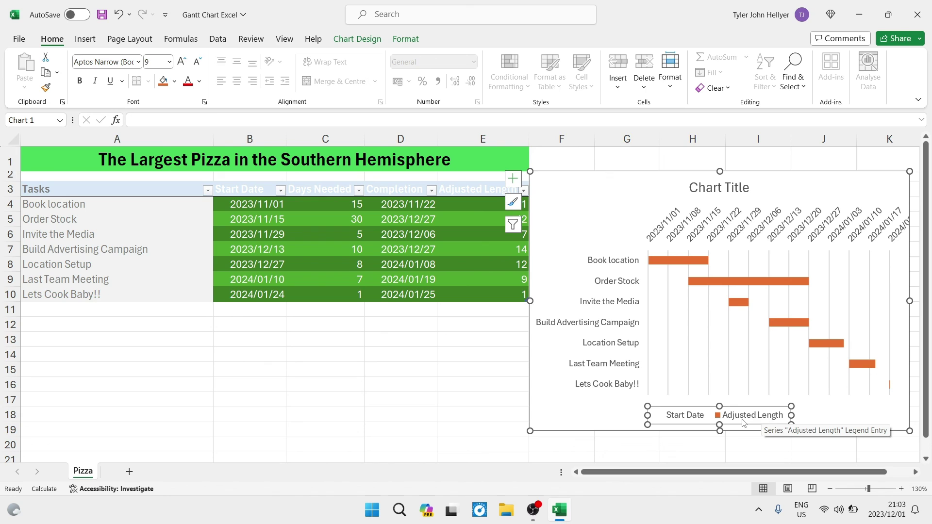
pyautogui.press('Delete')
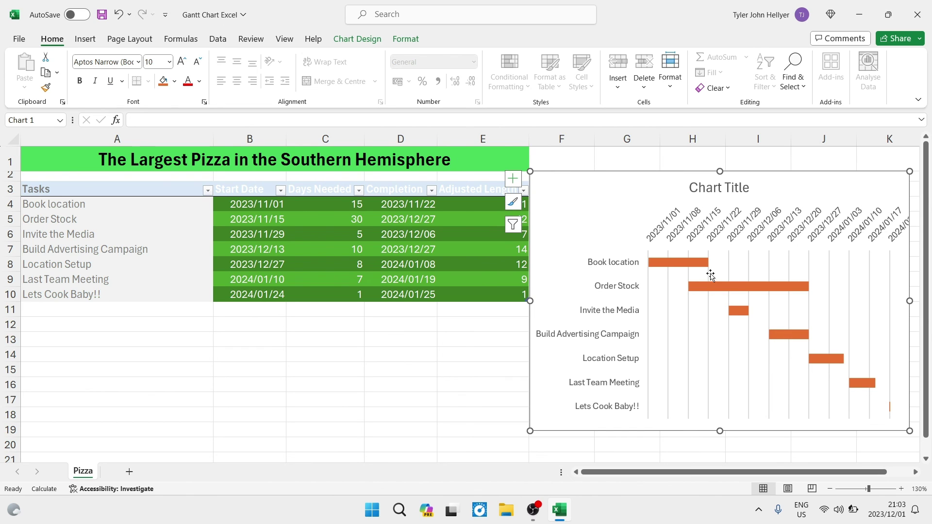
# Step: Replace the chart title with the heading text copied from cell A1, "The Largest Pizza in the Southern Hemisphere"
pyautogui.click(708, 187)
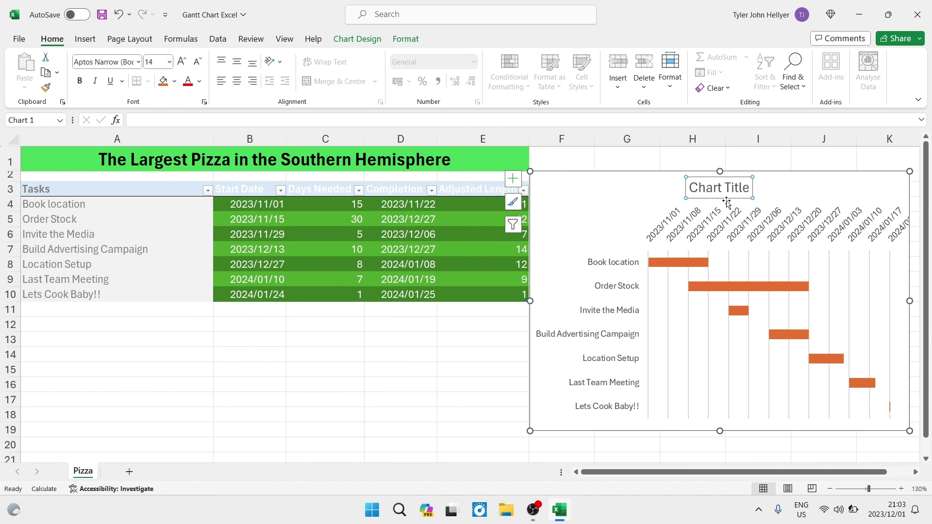
pyautogui.click(158, 166)
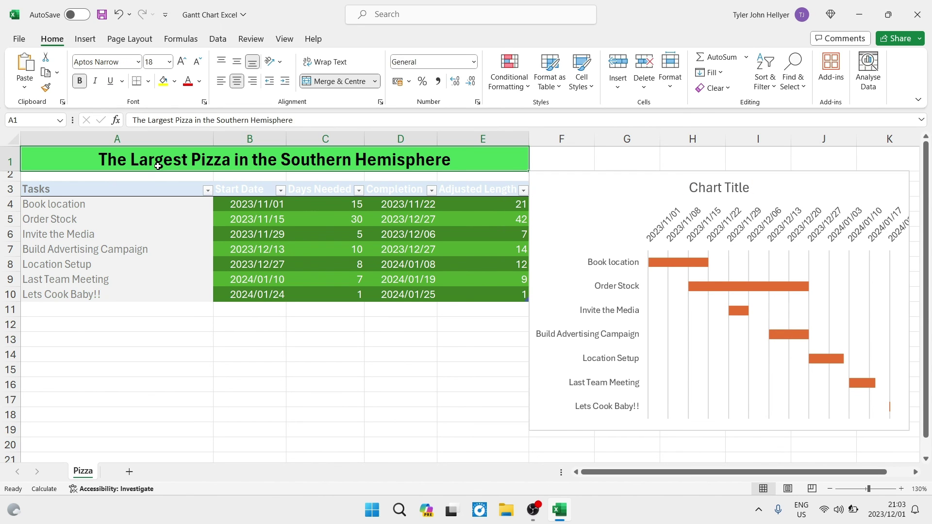
pyautogui.tripleClick(292, 120)
pyautogui.hotkey('ctrl', 'c')
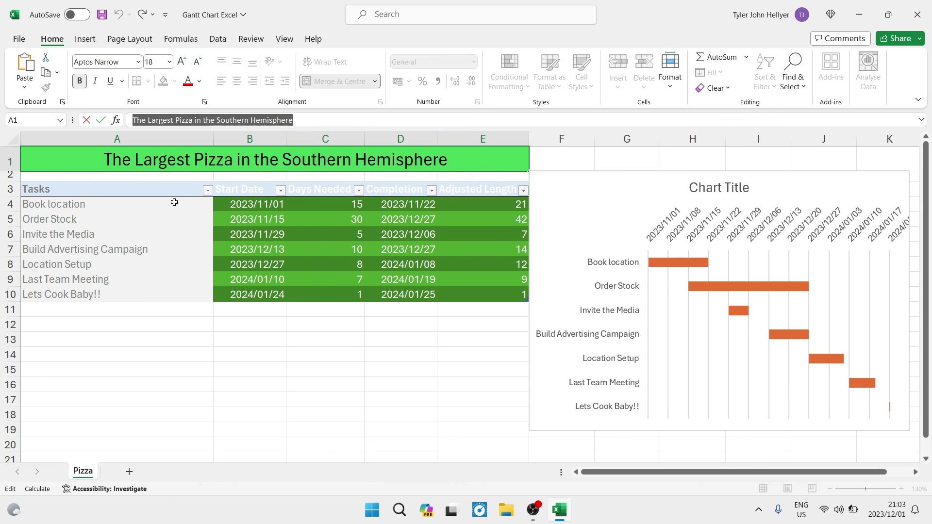
pyautogui.click(716, 193)
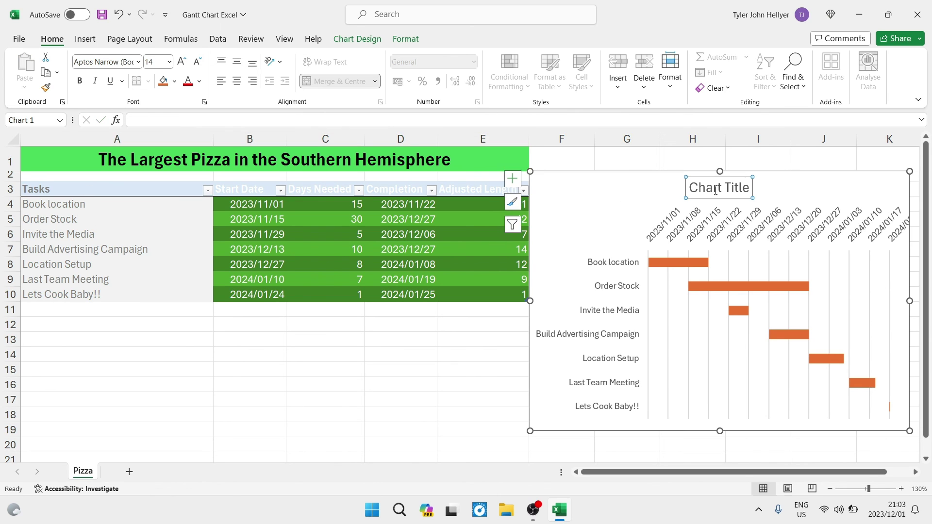
pyautogui.tripleClick(717, 193)
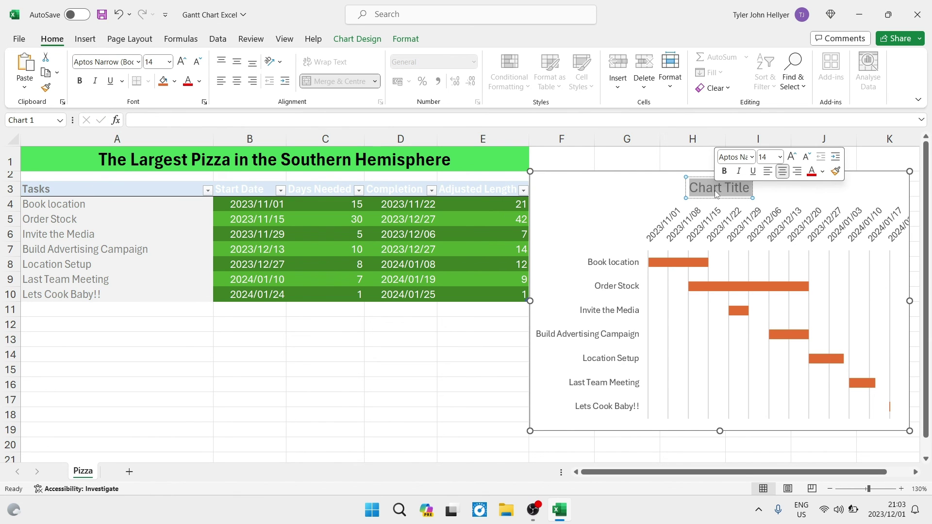
pyautogui.hotkey('ctrl', 'v')
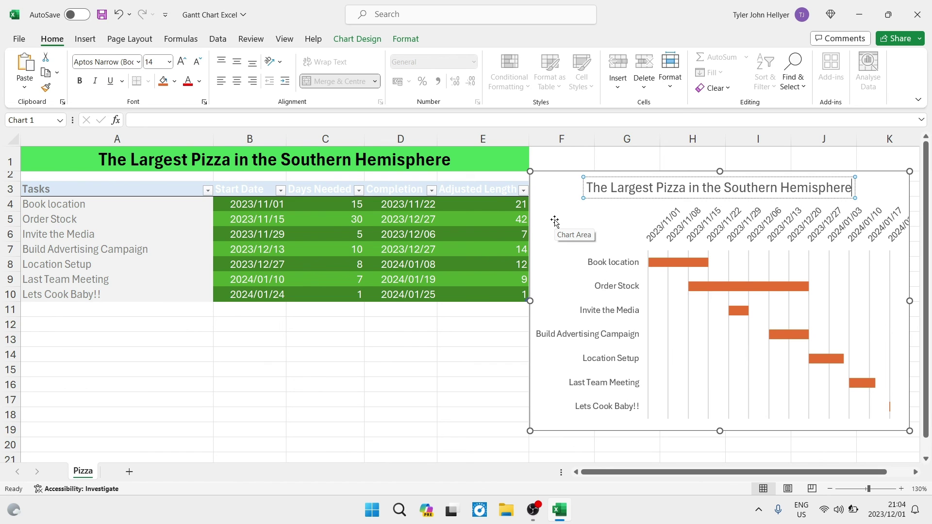
pyautogui.click(388, 383)
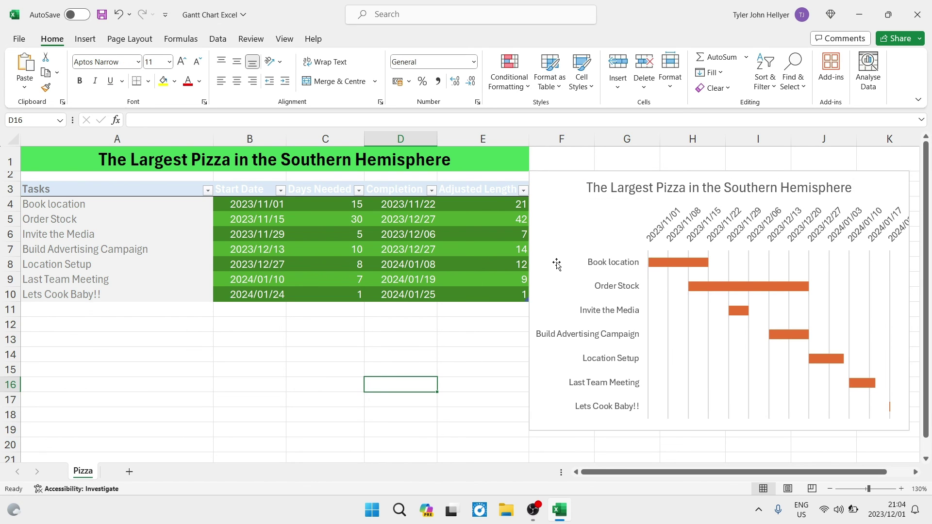